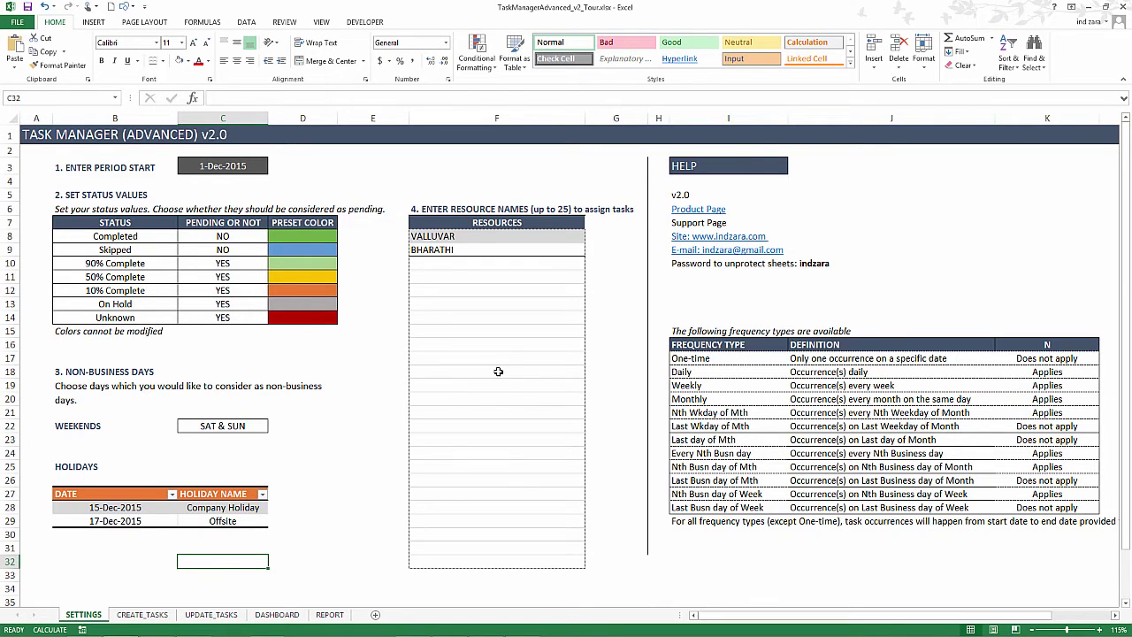
Examine the status values and their pending-or-not settings in the SETTINGS sheet's status table
scroll(498, 371, "up", 3)
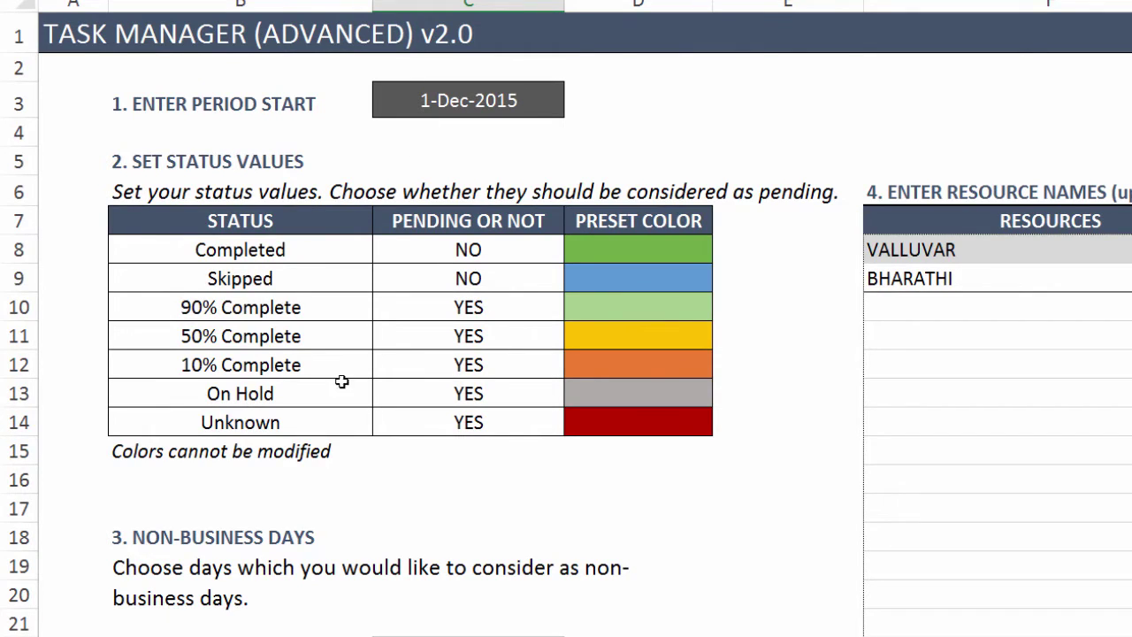
left_click(296, 259)
left_click_drag(296, 262, 298, 402)
left_click(301, 343)
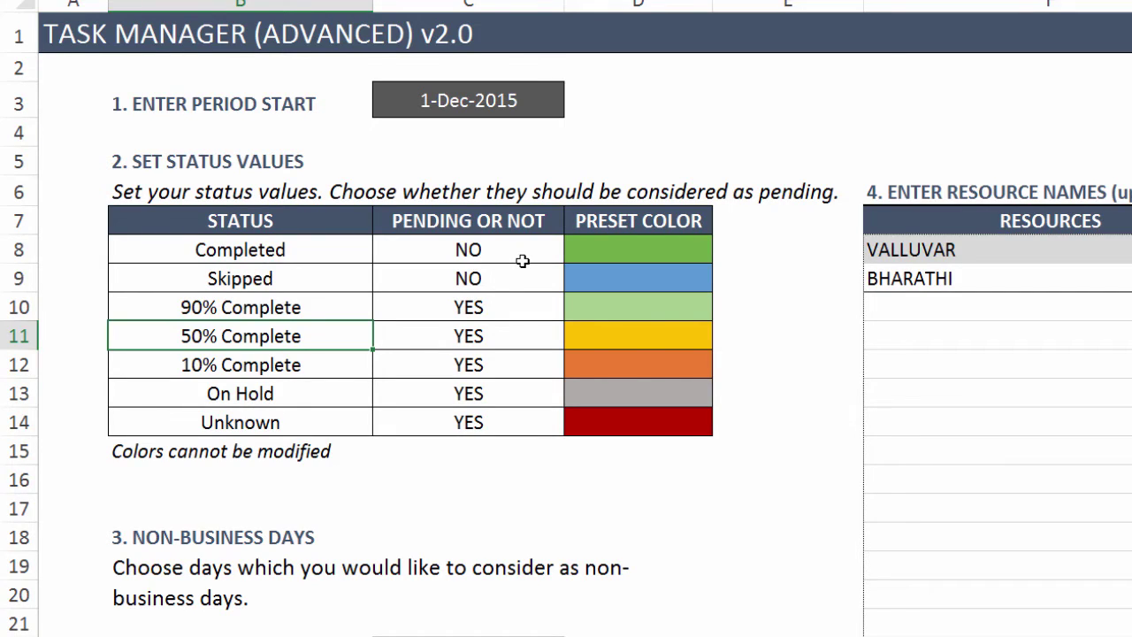
left_click(310, 253)
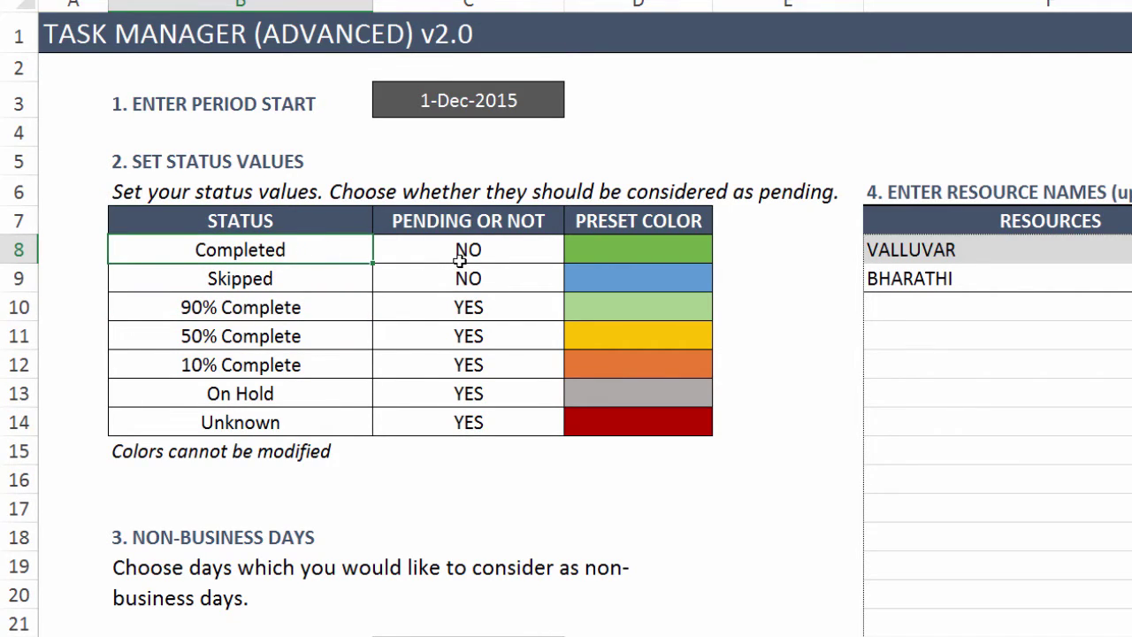
left_click(340, 306)
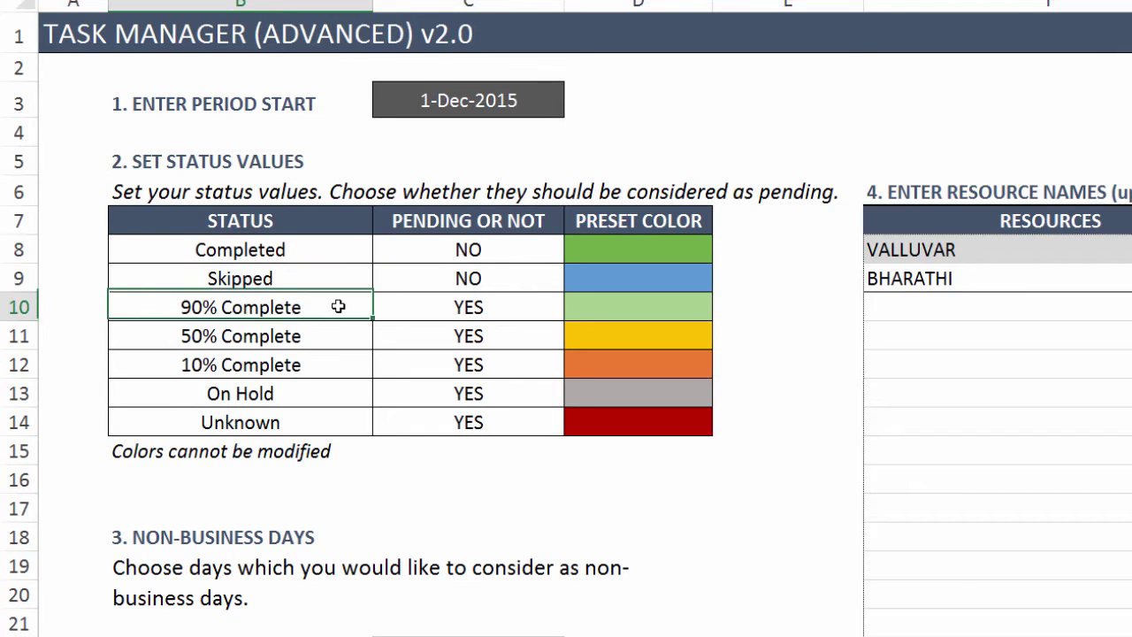
left_click(417, 306)
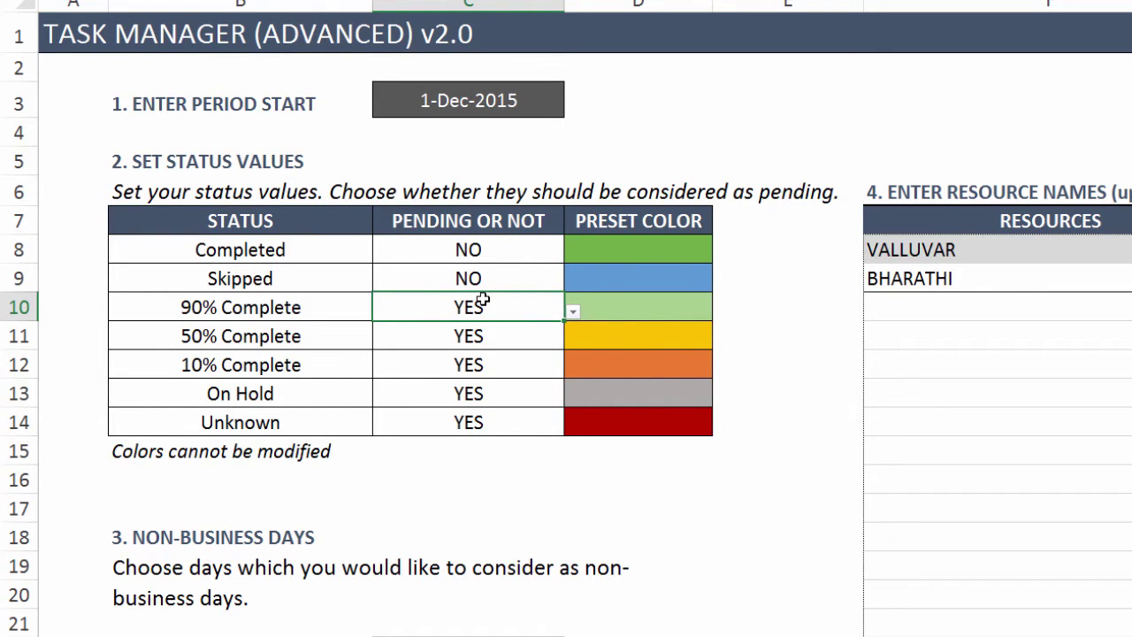
Review the weekend choices under Non-Business Days, keeping SAT & SUN, and select the first empty row below the holidays table
scroll(483, 300, "down", 2)
scroll(483, 299, "down", 1)
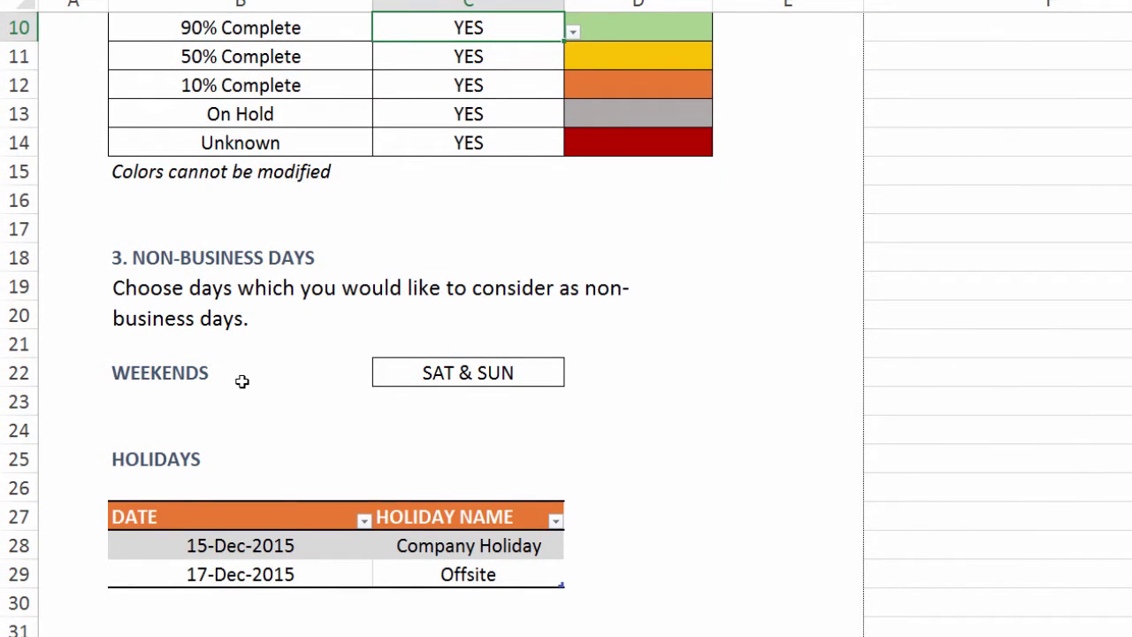
left_click(408, 373)
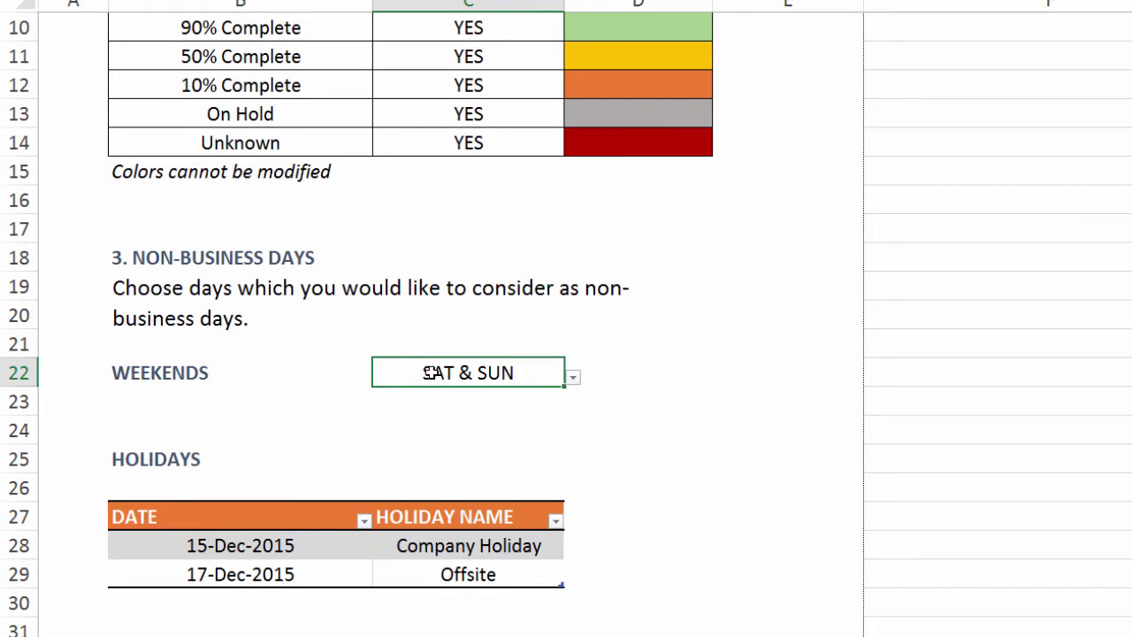
left_click(572, 379)
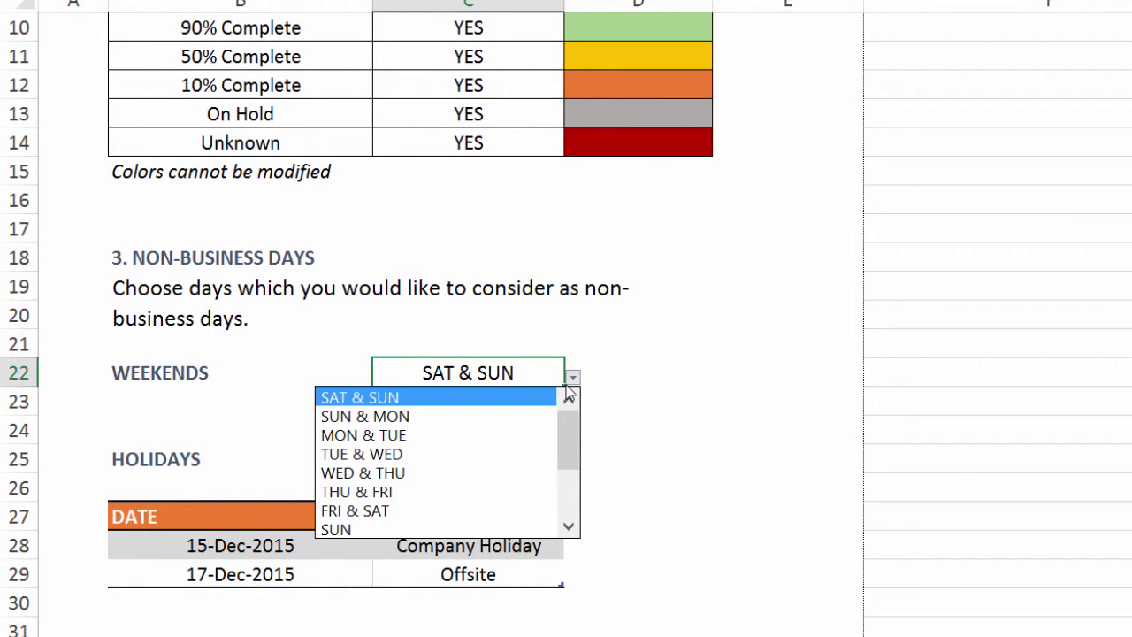
left_click(568, 384)
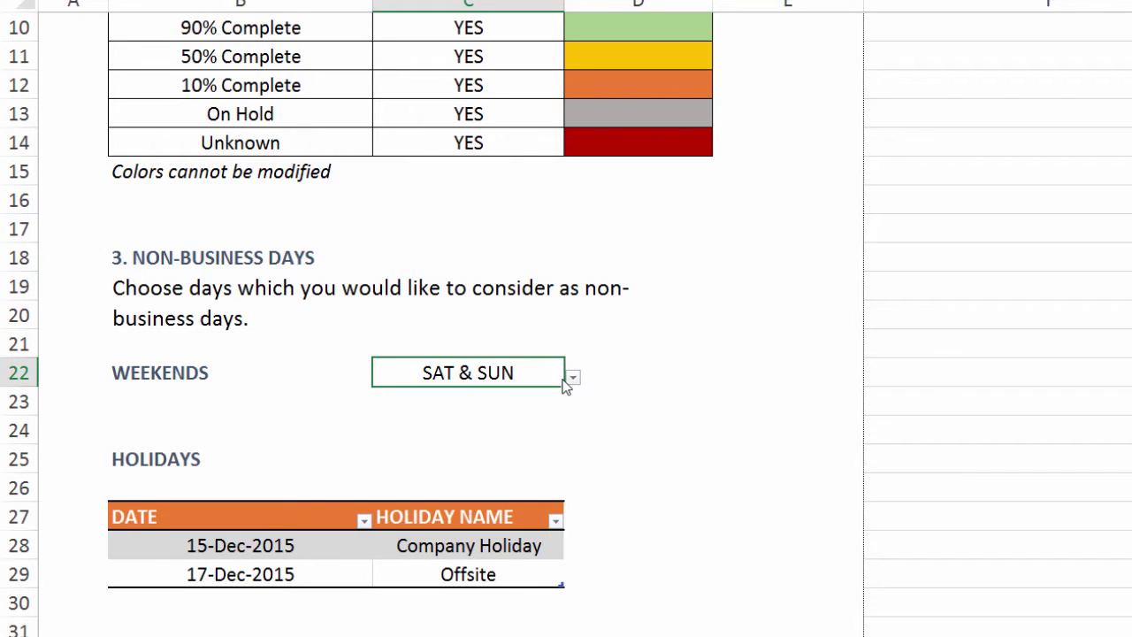
left_click(573, 379)
left_click(551, 375)
left_click(296, 605)
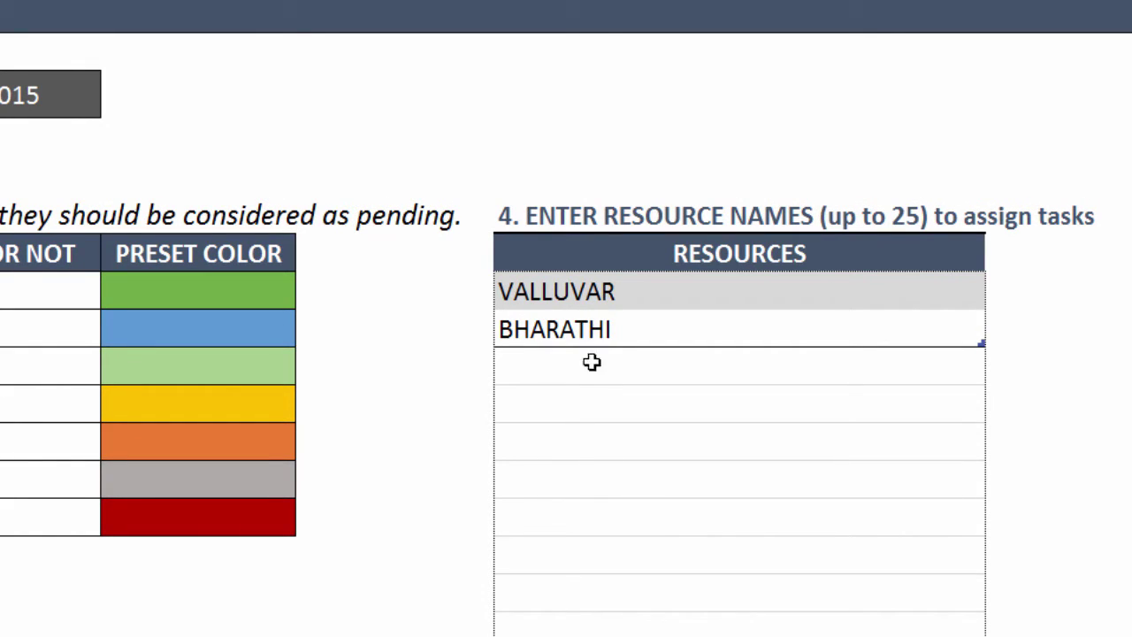
Examine the resources table and the Help section of the SETTINGS sheet
scroll(587, 609, "down", 1)
scroll(587, 609, "up", 1)
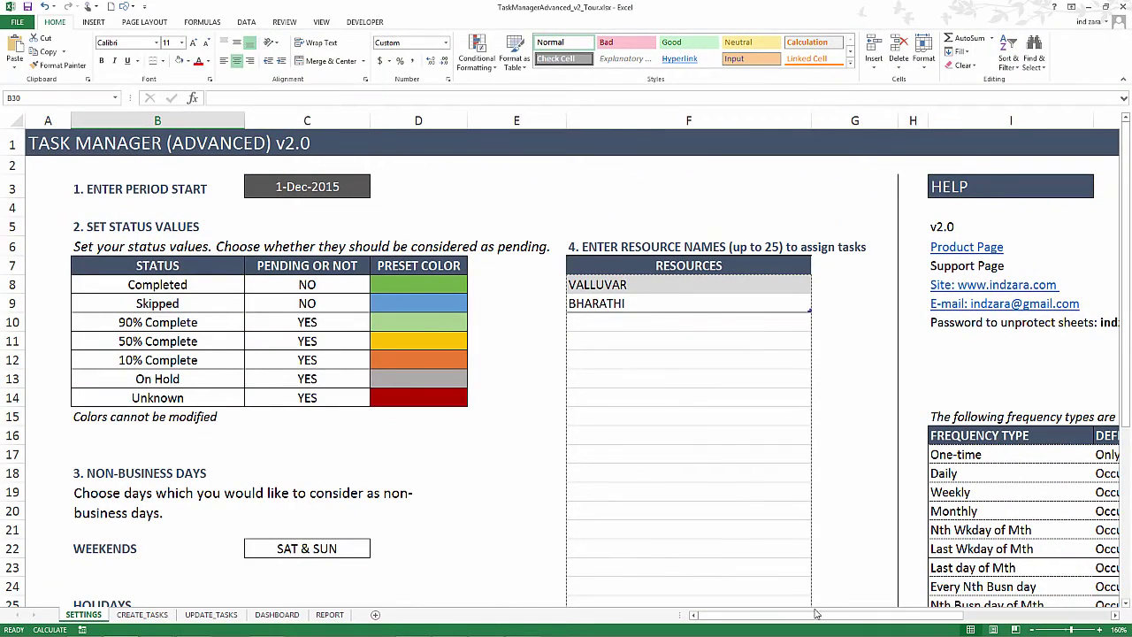
left_click_drag(816, 613, 826, 612)
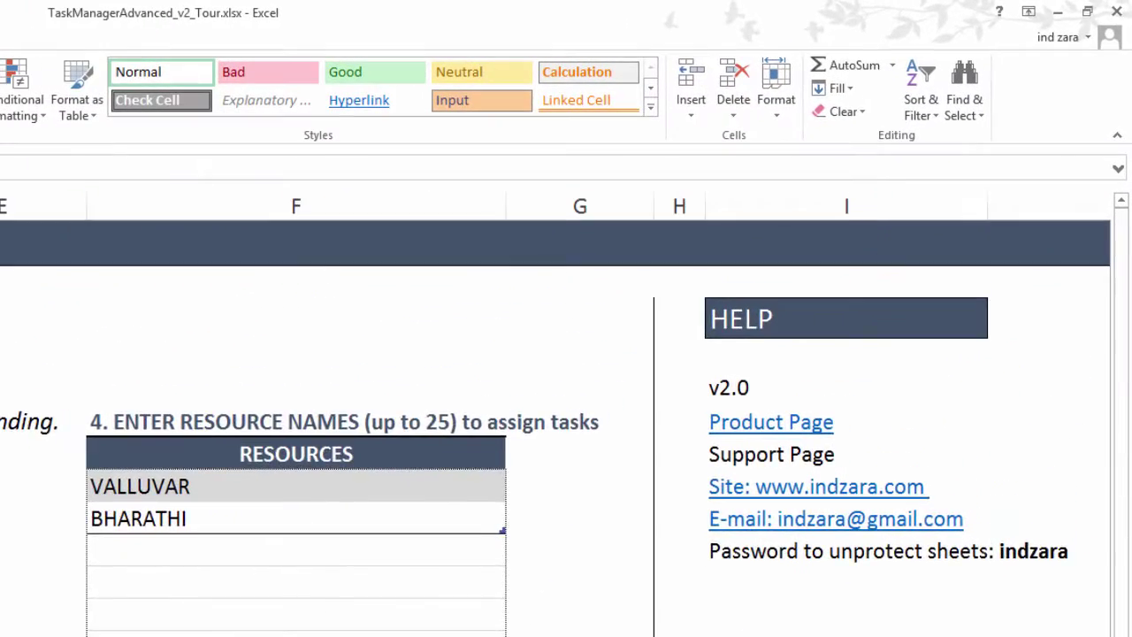
scroll(961, 591, "right", 3)
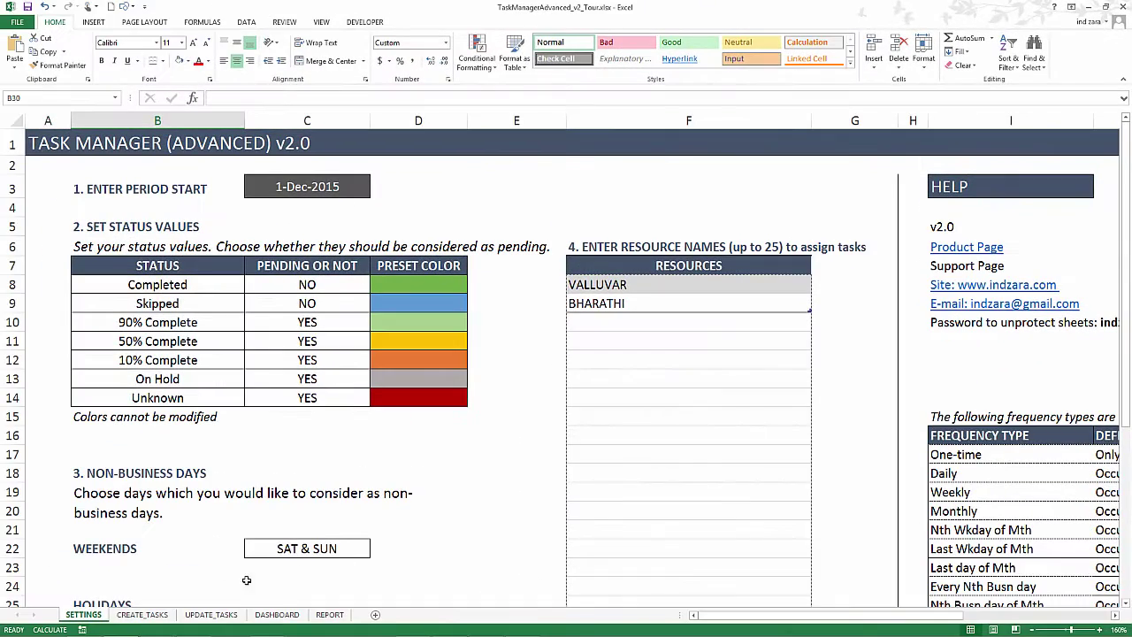
Open the CREATE_TASKS sheet and browse the frequency types available for the Daily Meet task, keeping Daily
left_click(142, 614)
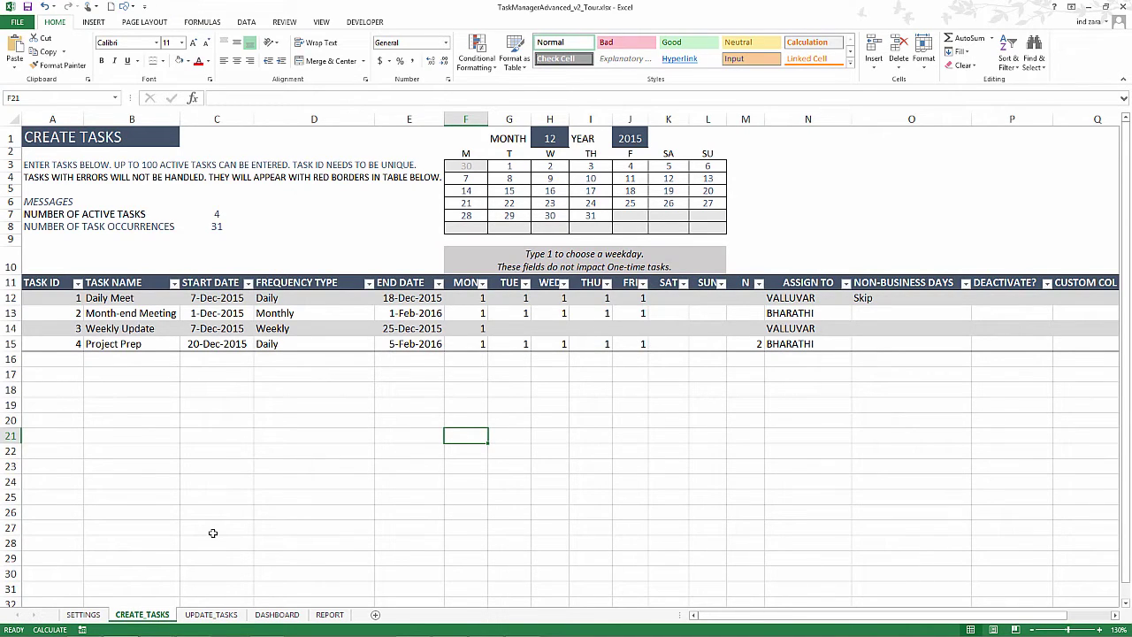
scroll(213, 533, "up", 4)
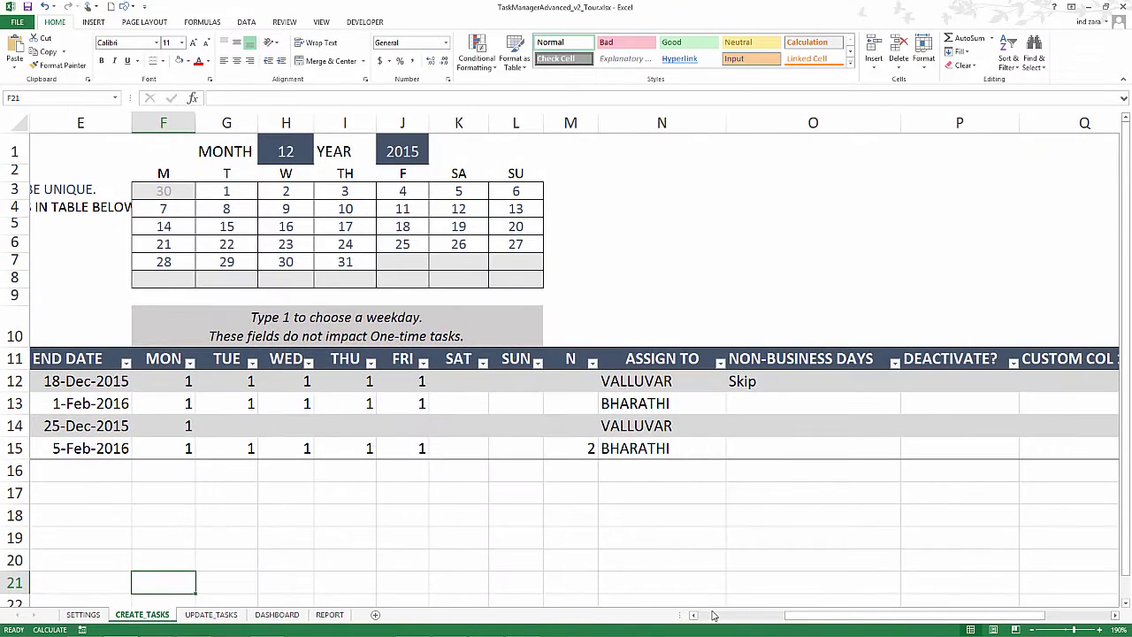
left_click(713, 615)
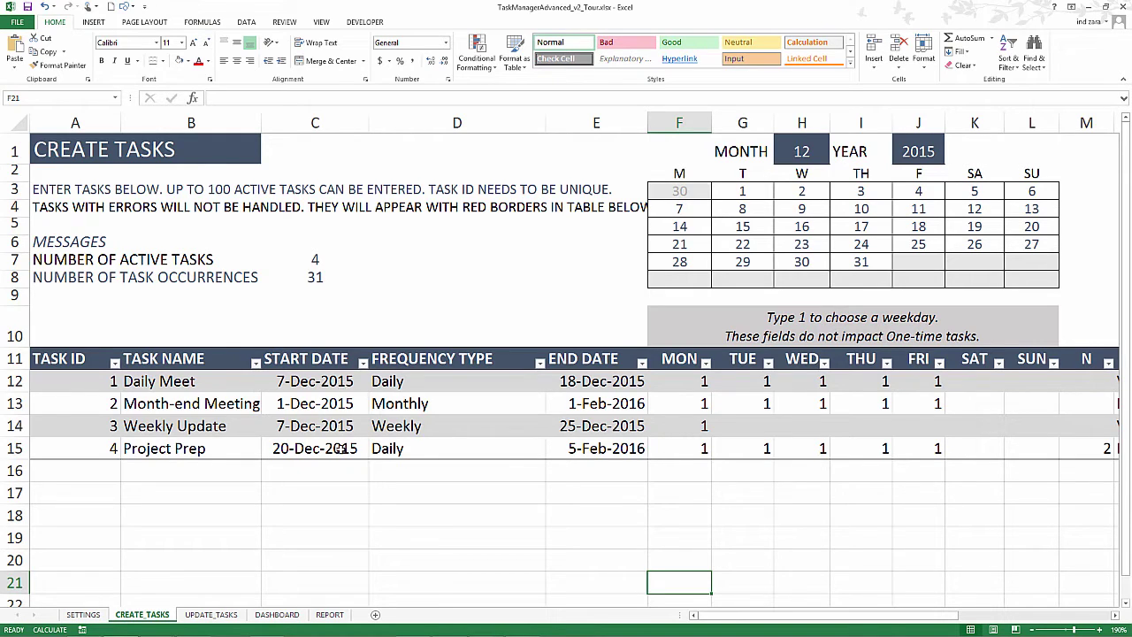
left_click(402, 384)
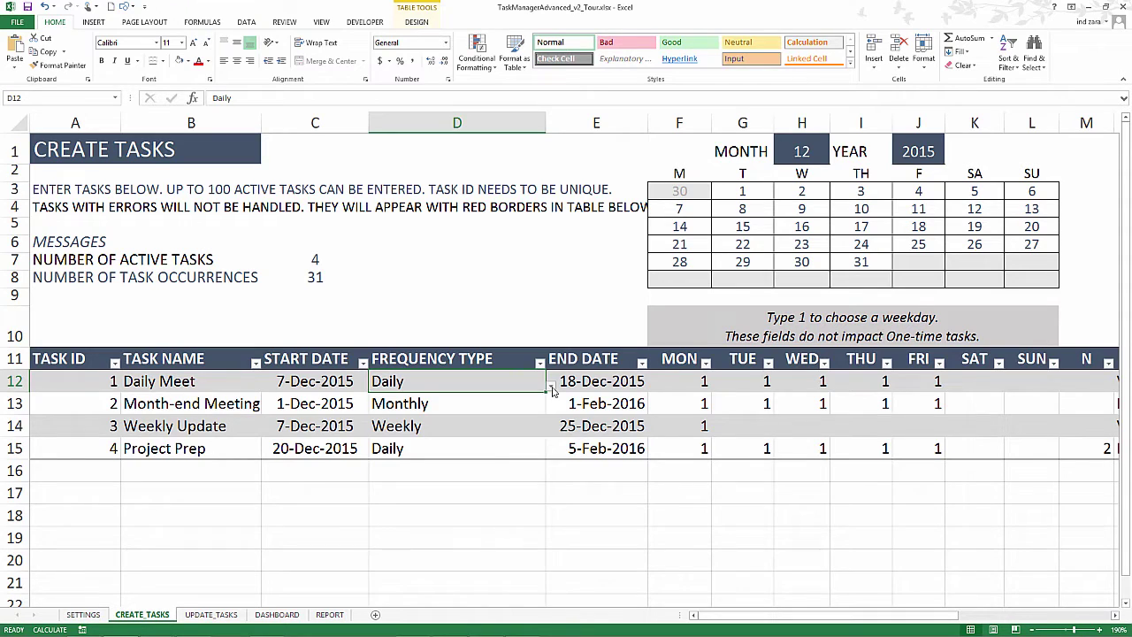
left_click(550, 387)
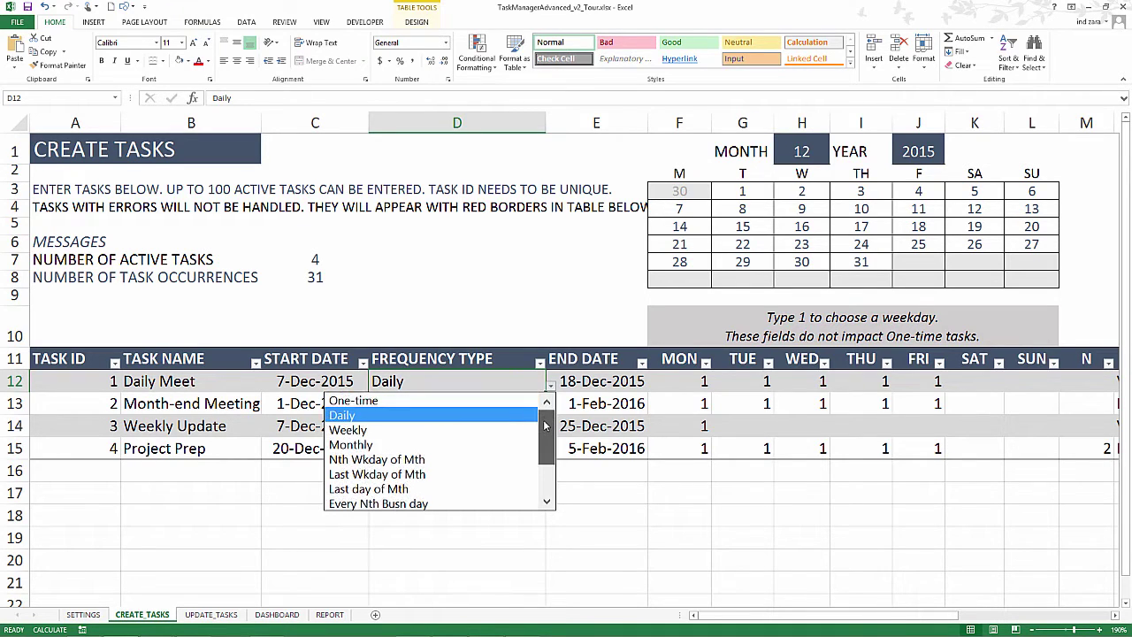
scroll(545, 423, "down", 2)
scroll(547, 421, "up", 2)
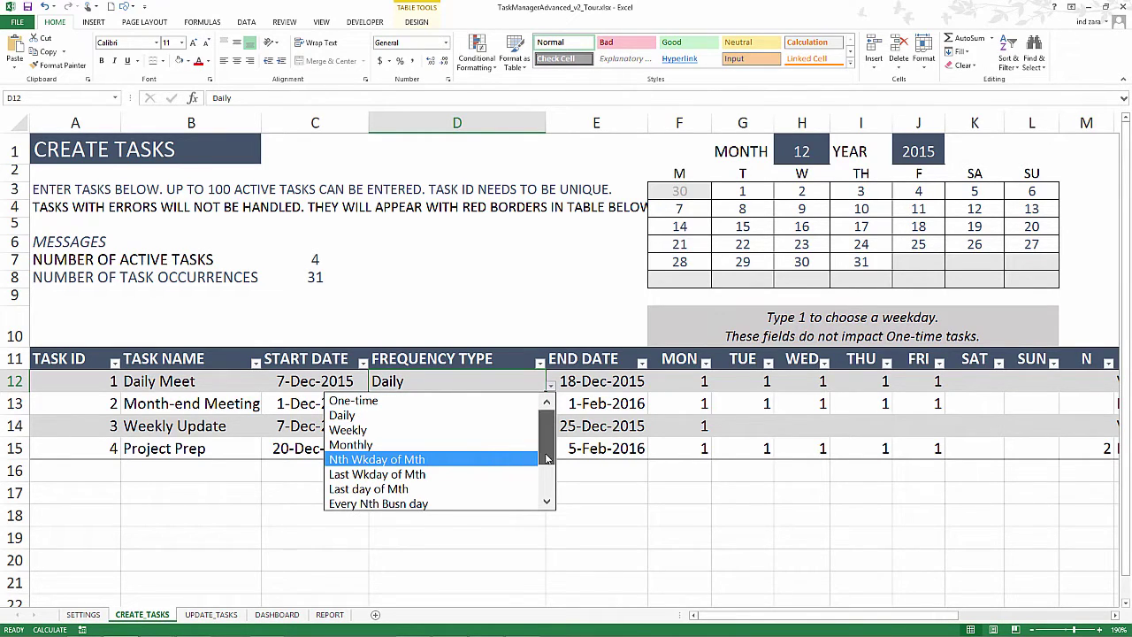
left_click_drag(547, 458, 547, 435)
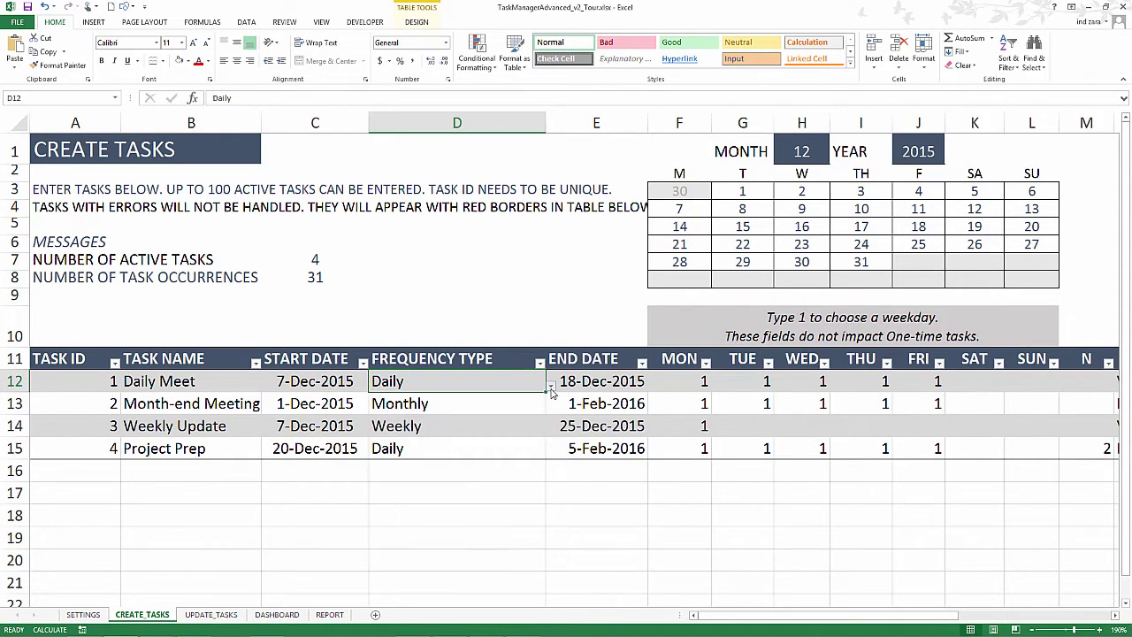
left_click(550, 388)
Inspect the Daily Meet task's end date, frequency type and start date in the task table
left_click(616, 389)
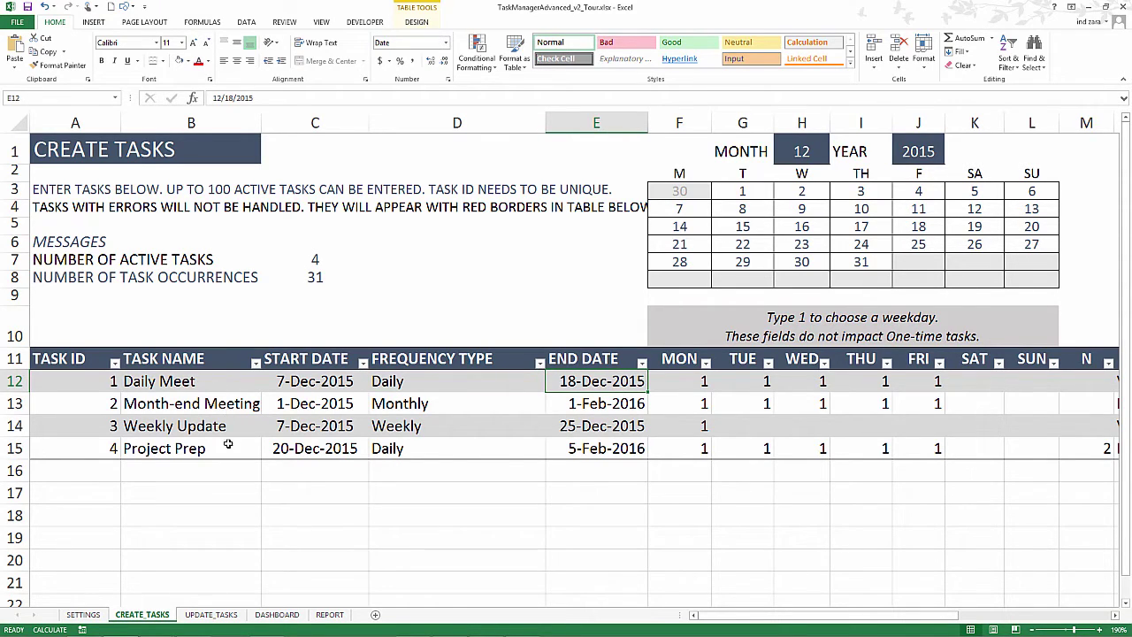
left_click(435, 380)
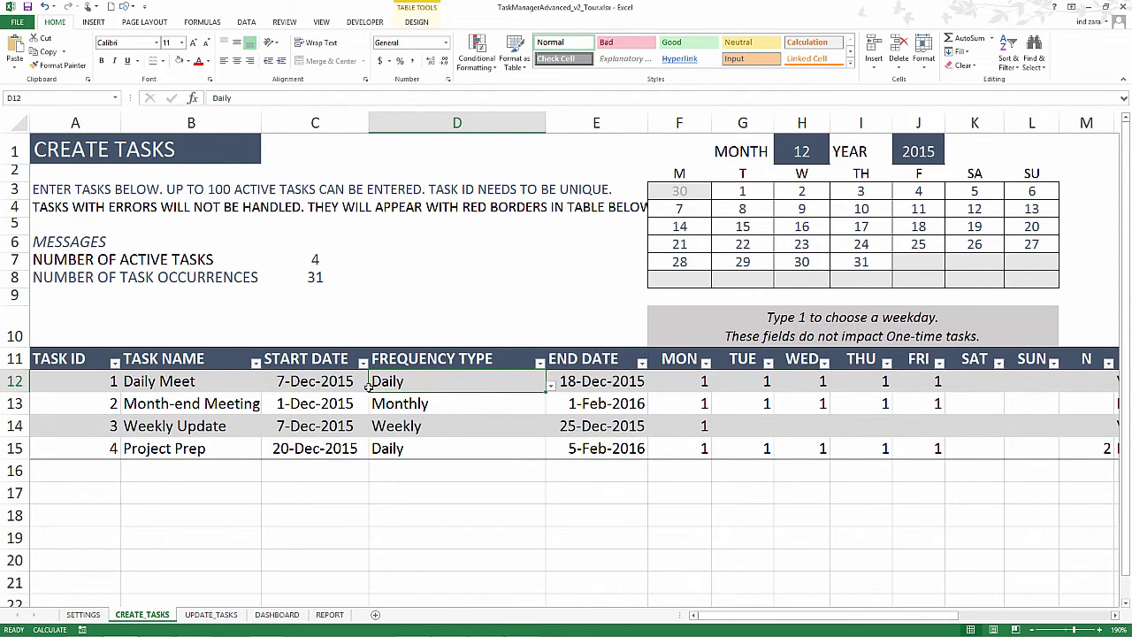
left_click(326, 381)
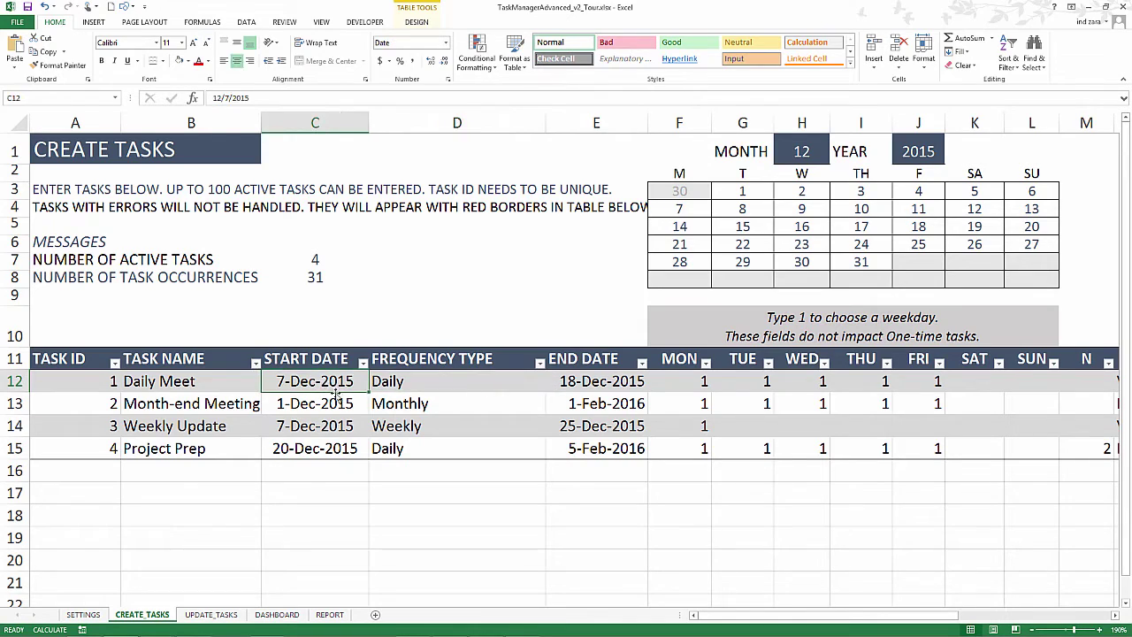
left_click(566, 387)
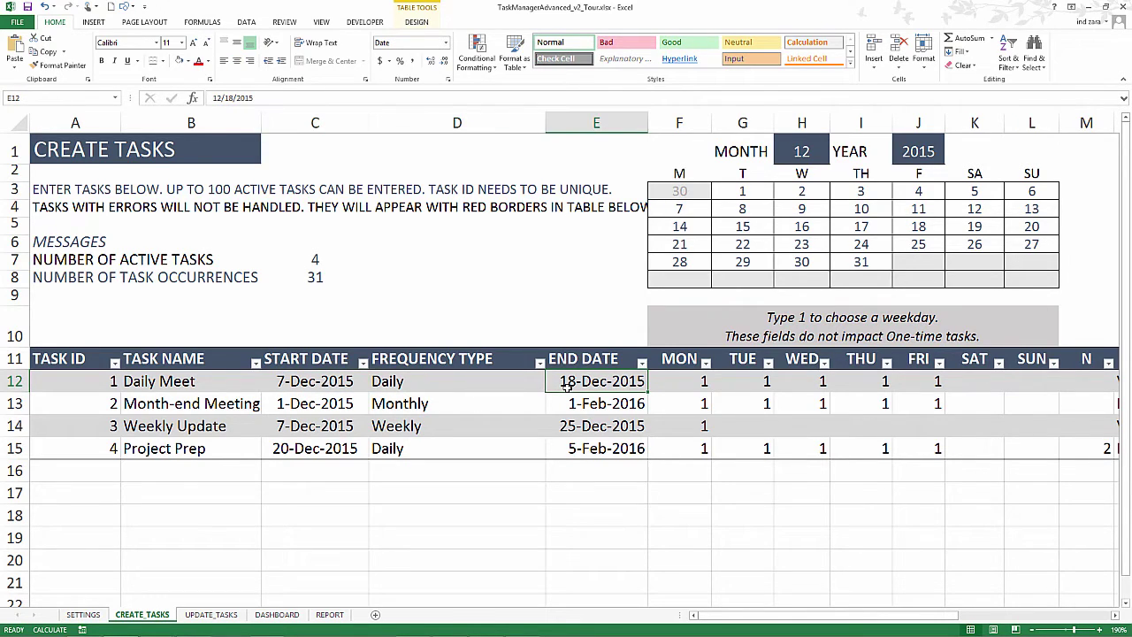
Check the Daily Meet due dates in the REPORT sheet and return to the CREATE_TASKS sheet
left_click(328, 616)
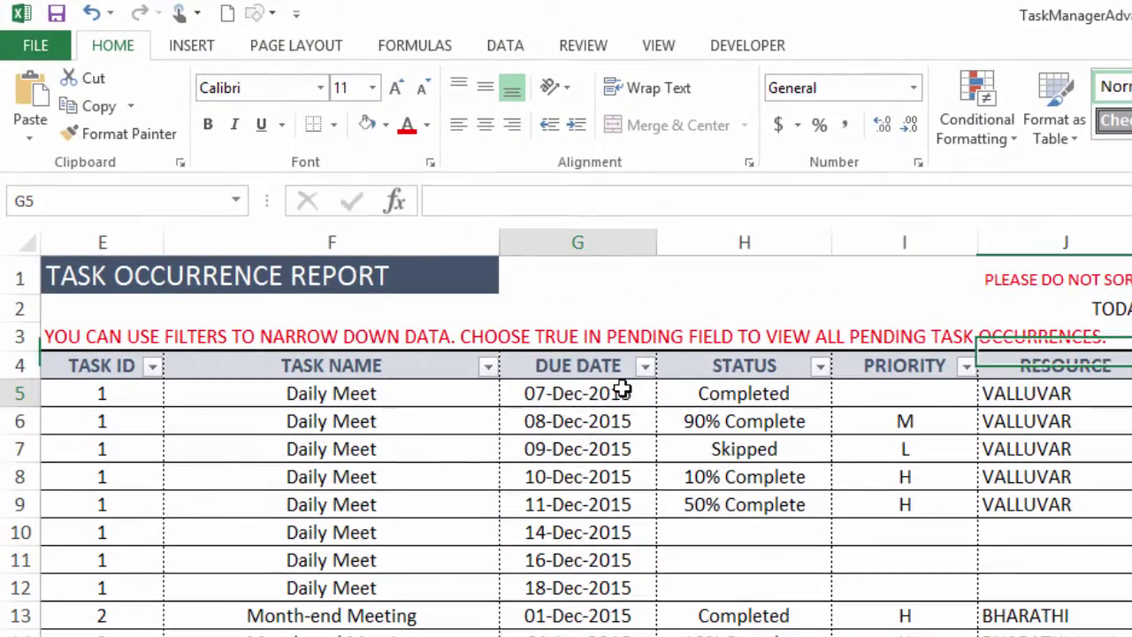
left_click_drag(623, 390, 606, 587)
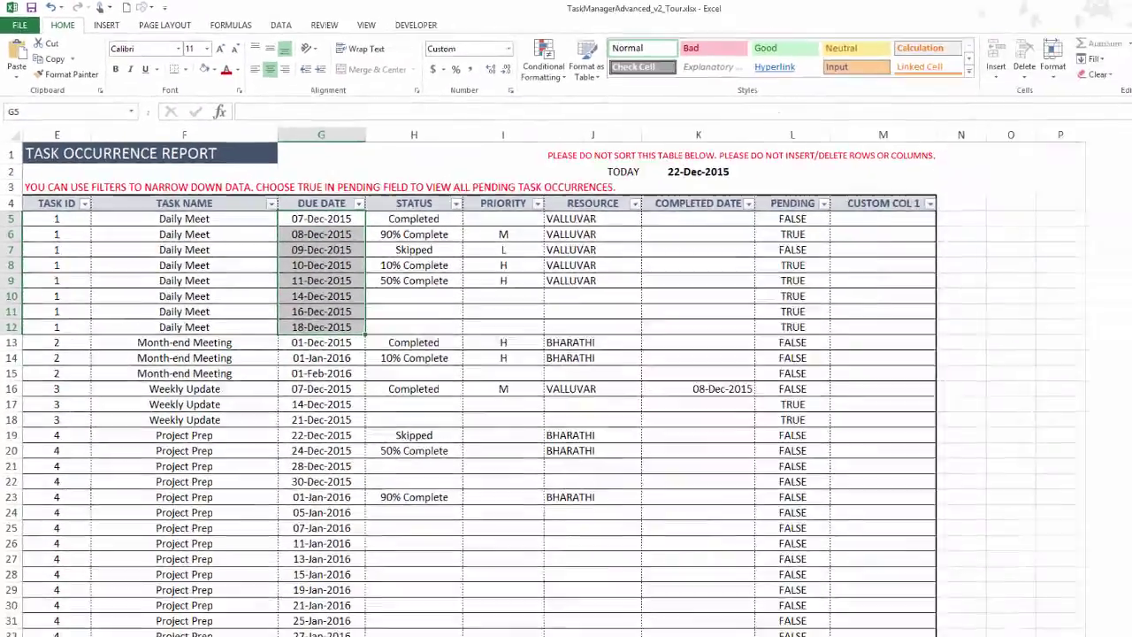
left_click(142, 614)
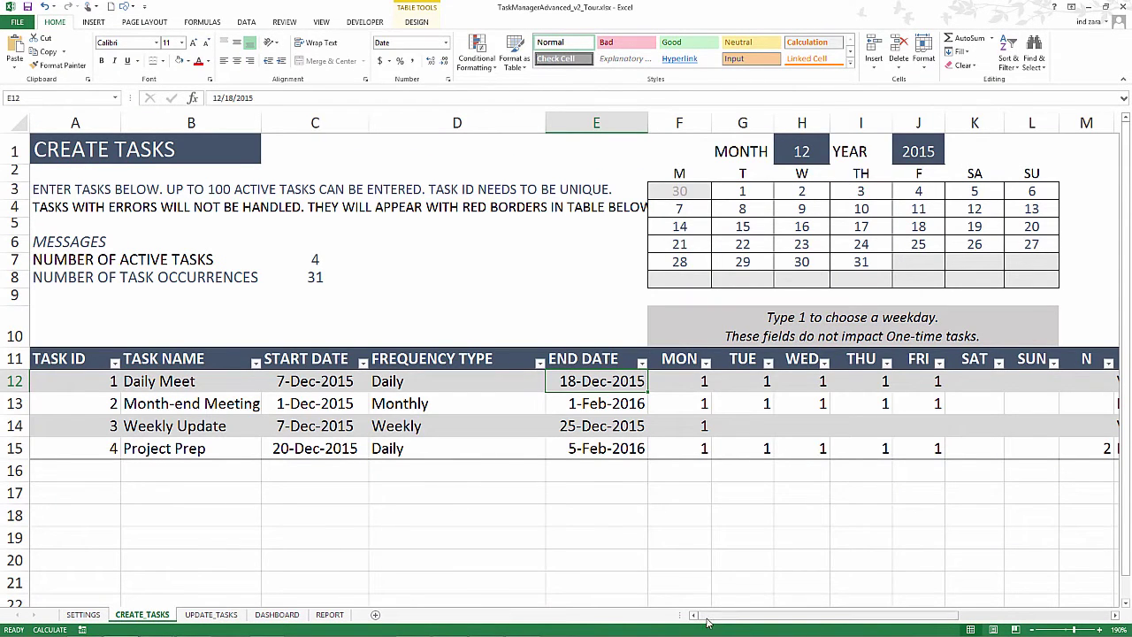
Review the Daily Meet task's Monday to Friday marks, clearing the Thursday mark and restoring it to 1
left_click_drag(707, 622, 758, 626)
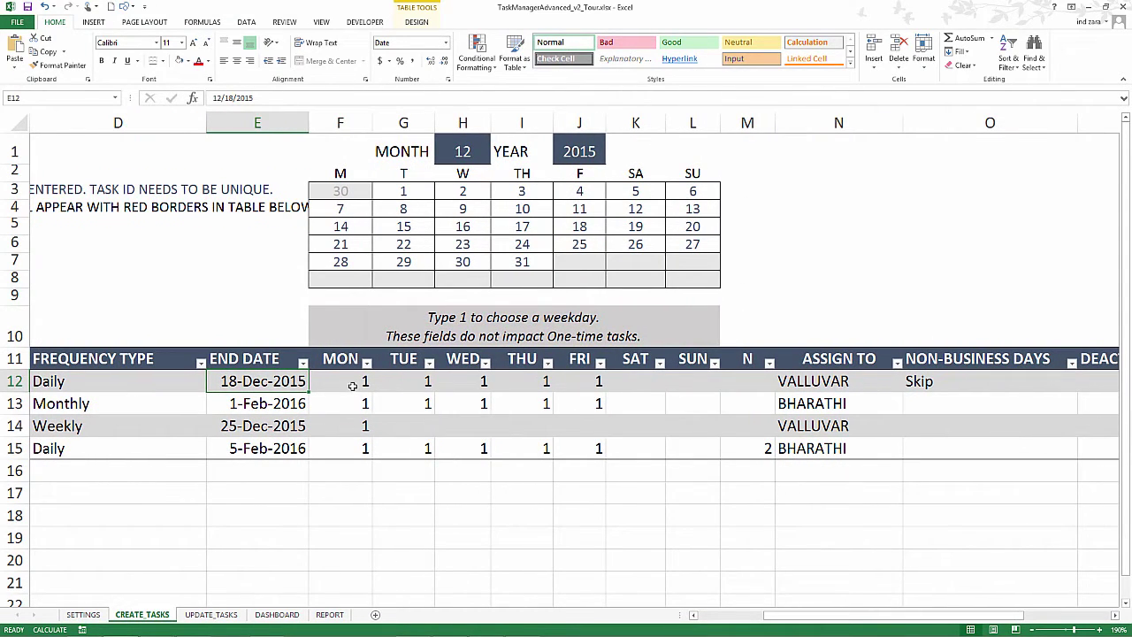
left_click_drag(352, 382, 571, 383)
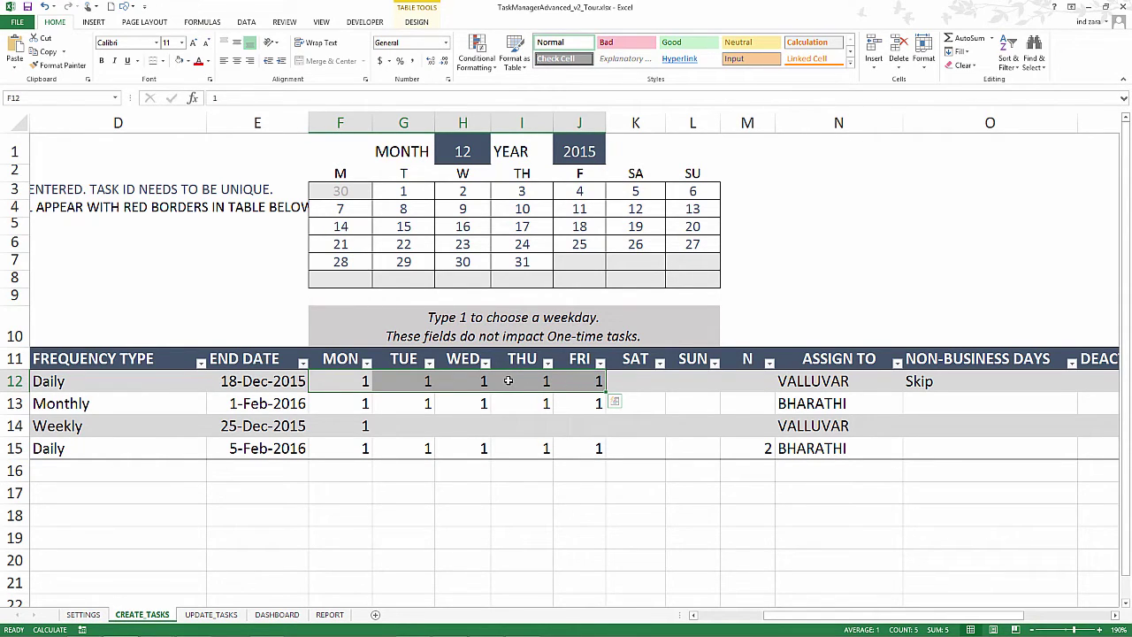
left_click(508, 381)
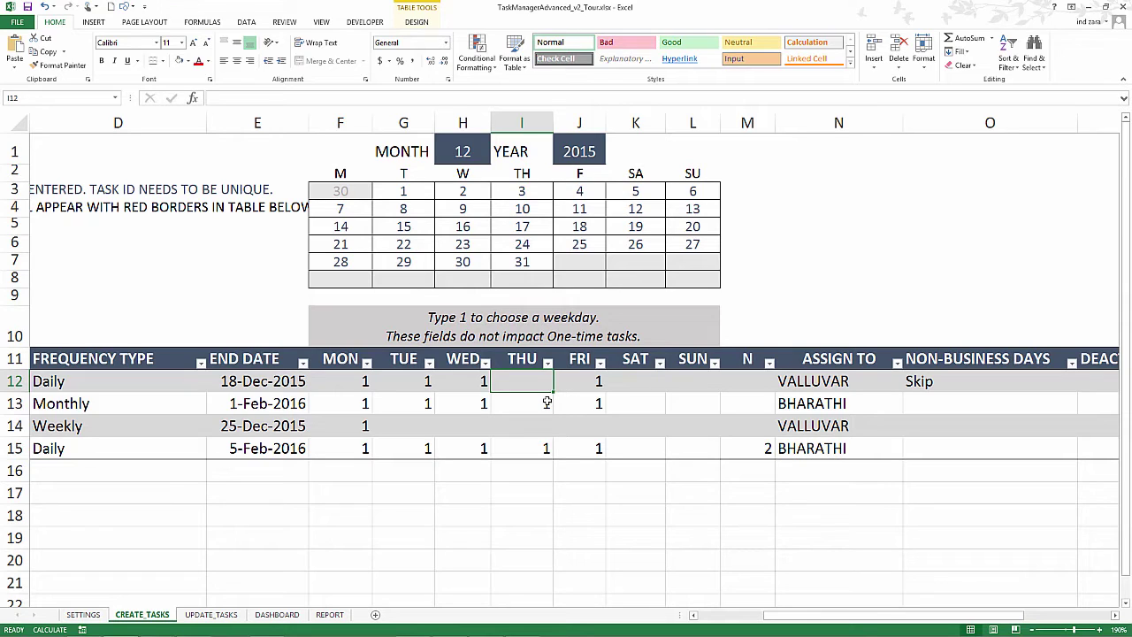
type("1")
key("ctrl+Return")
Review the Daily Meet task's N field and the resources assigned to each of the four tasks
left_click(747, 381)
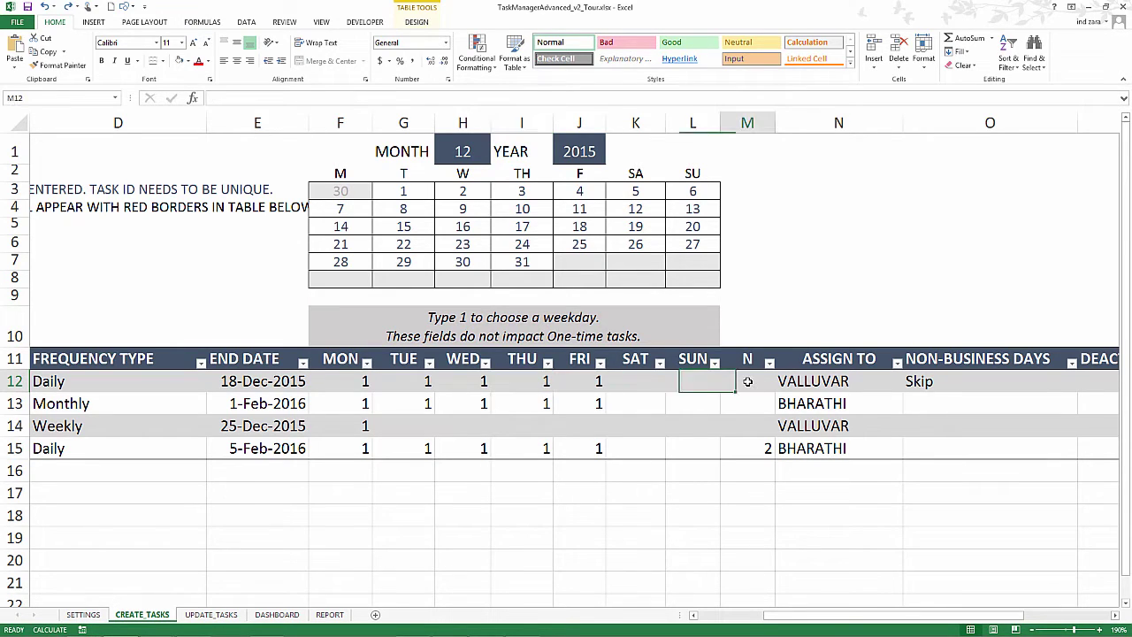
left_click(810, 381)
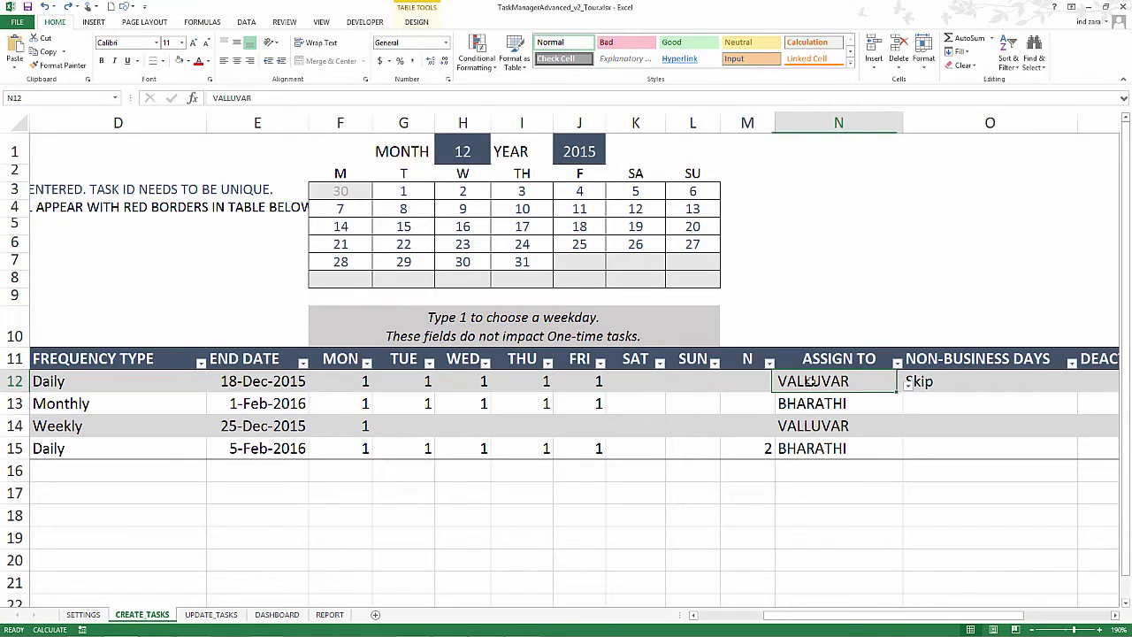
left_click(911, 390)
left_click(911, 390)
key("Down")
key("Down")
key("Down")
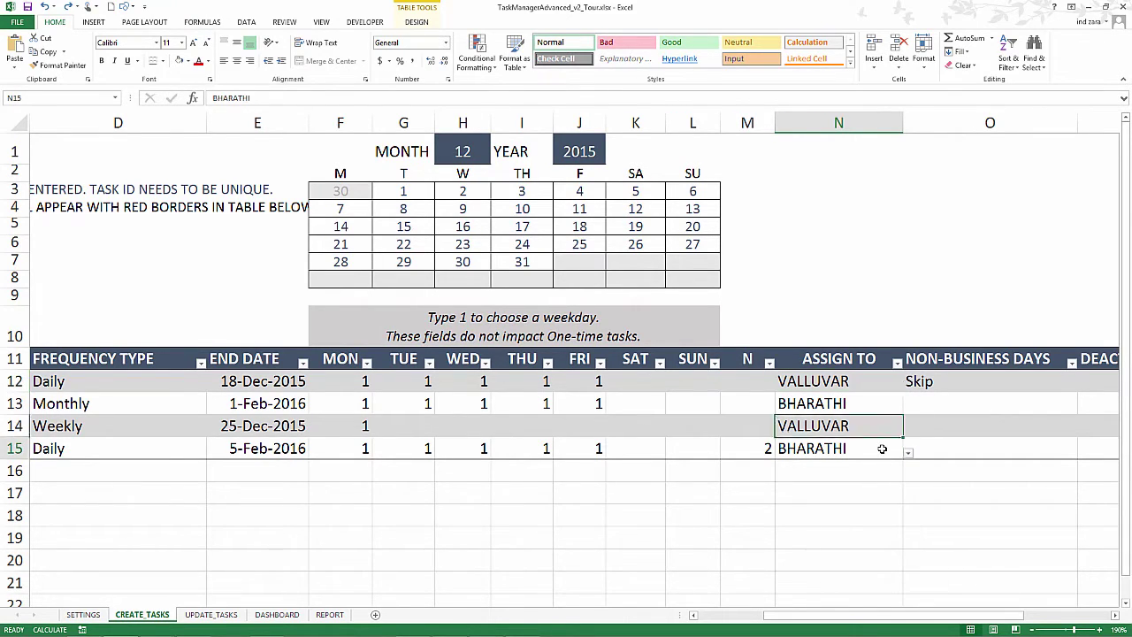
Set the reference calendar on the CREATE_TASKS sheet to month 11 and return it to 12
left_click(759, 617)
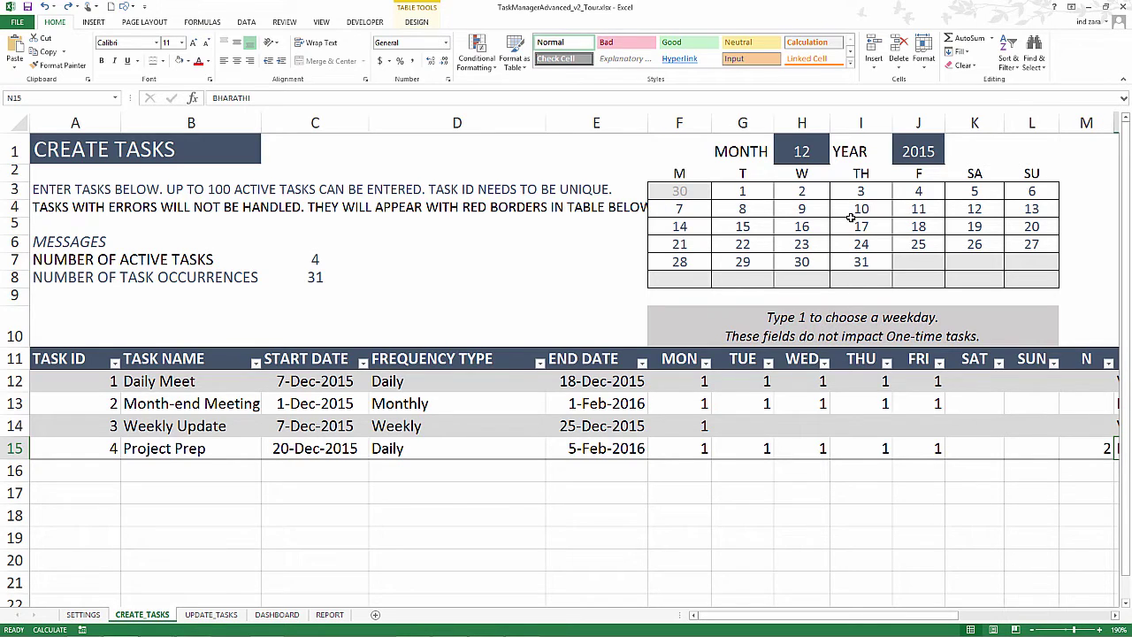
left_click(814, 157)
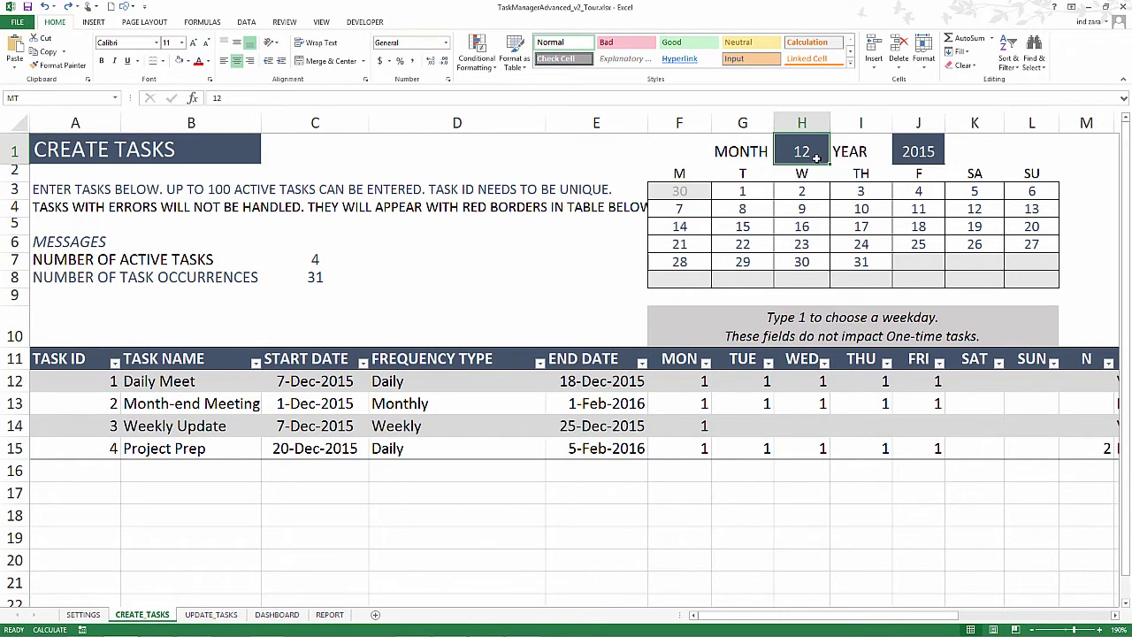
type("11")
key("Return")
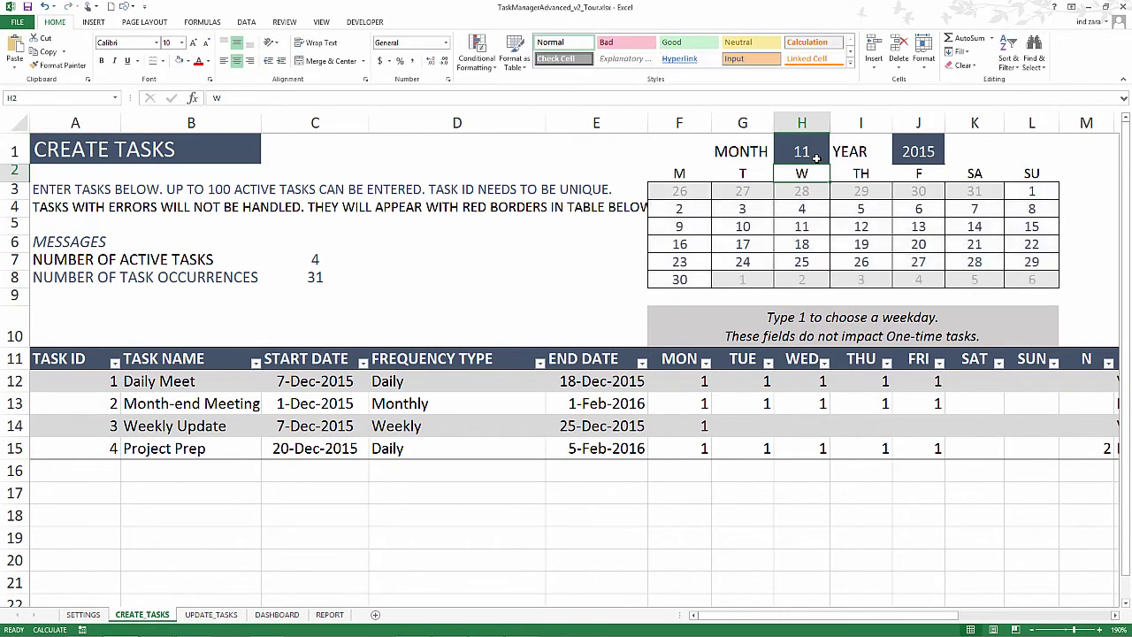
left_click(814, 157)
type("12")
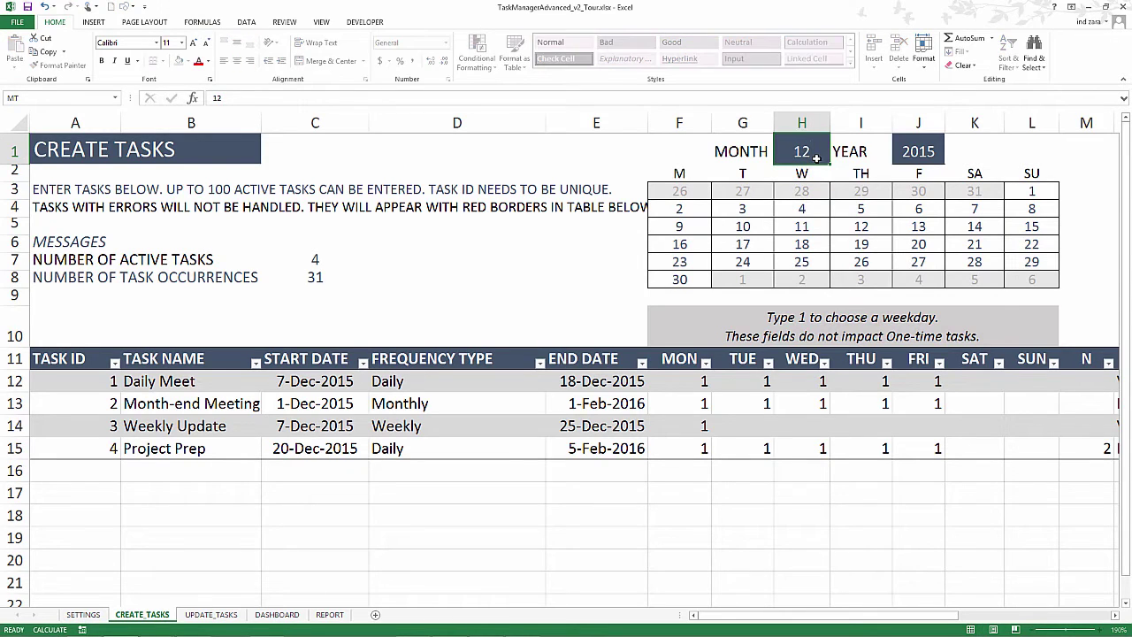
key("Return")
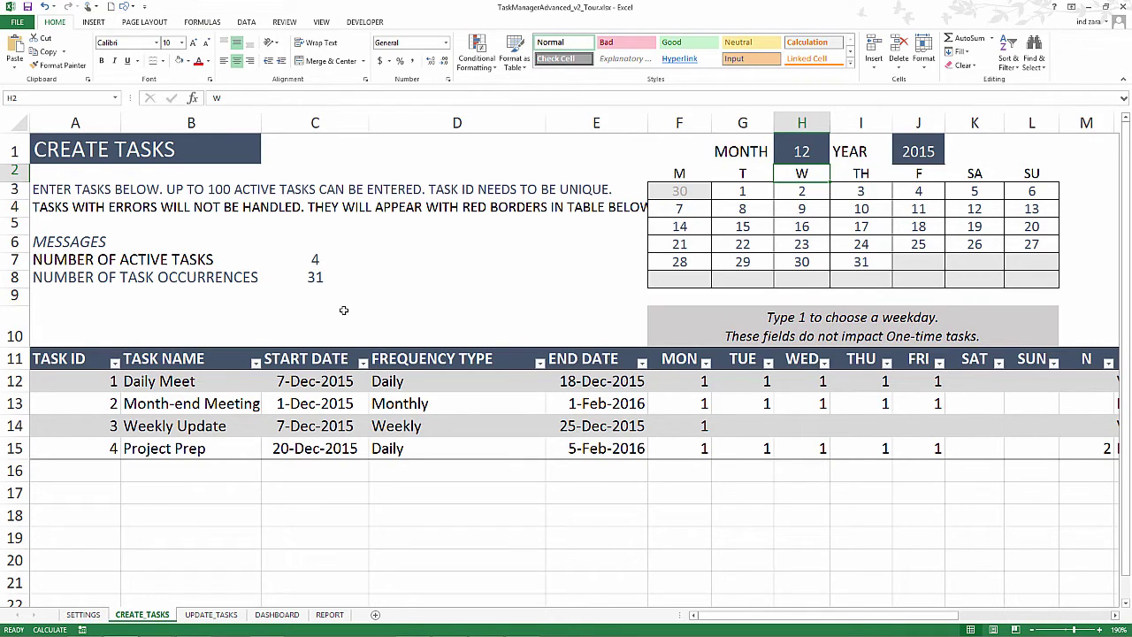
Open the UPDATE_TASKS sheet and inspect the task ID, task name and assignee fields of the first Weekly Update entry
left_click(234, 619)
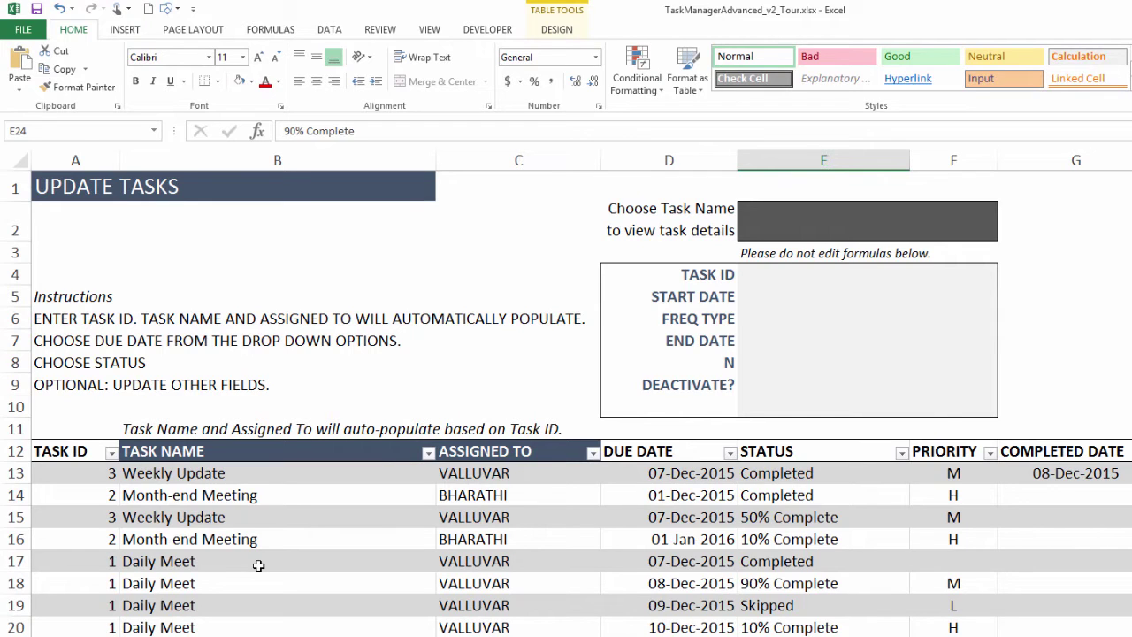
left_click(89, 471)
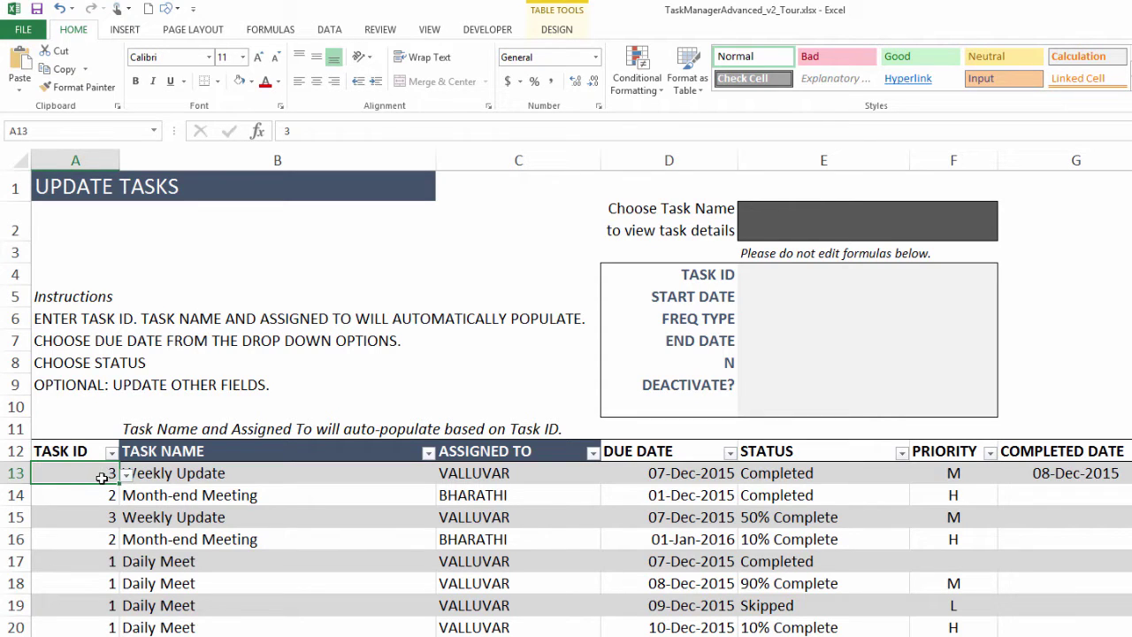
left_click(181, 476)
left_click(459, 476)
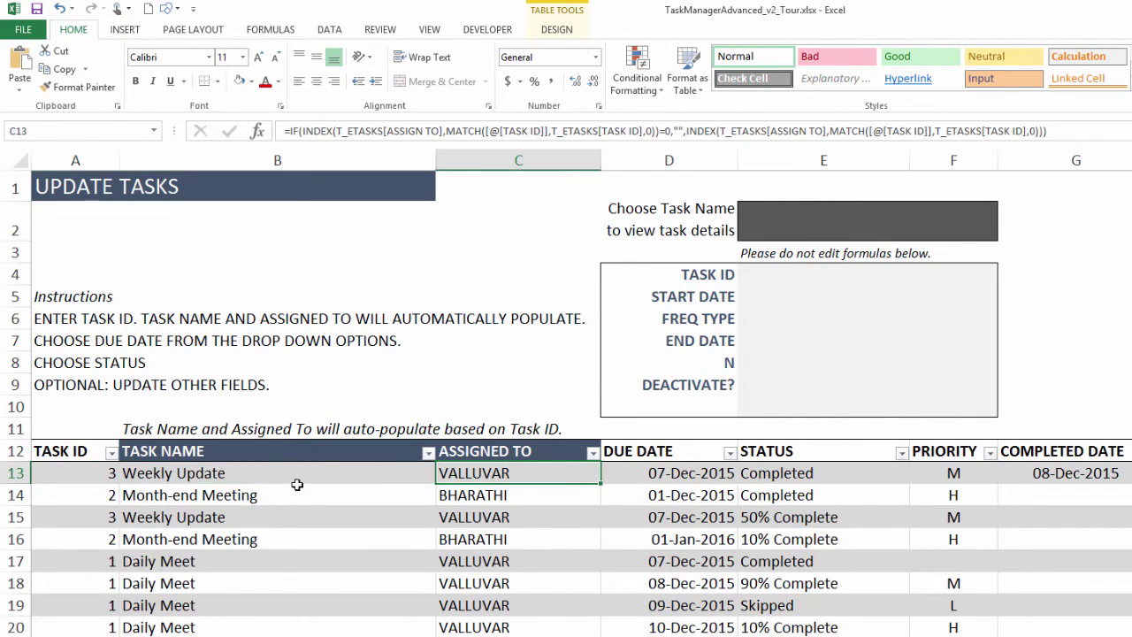
Review the due date and status options of the first Weekly Update entry, keeping 07-Dec-2015 and Completed
left_click(730, 475)
left_click(746, 475)
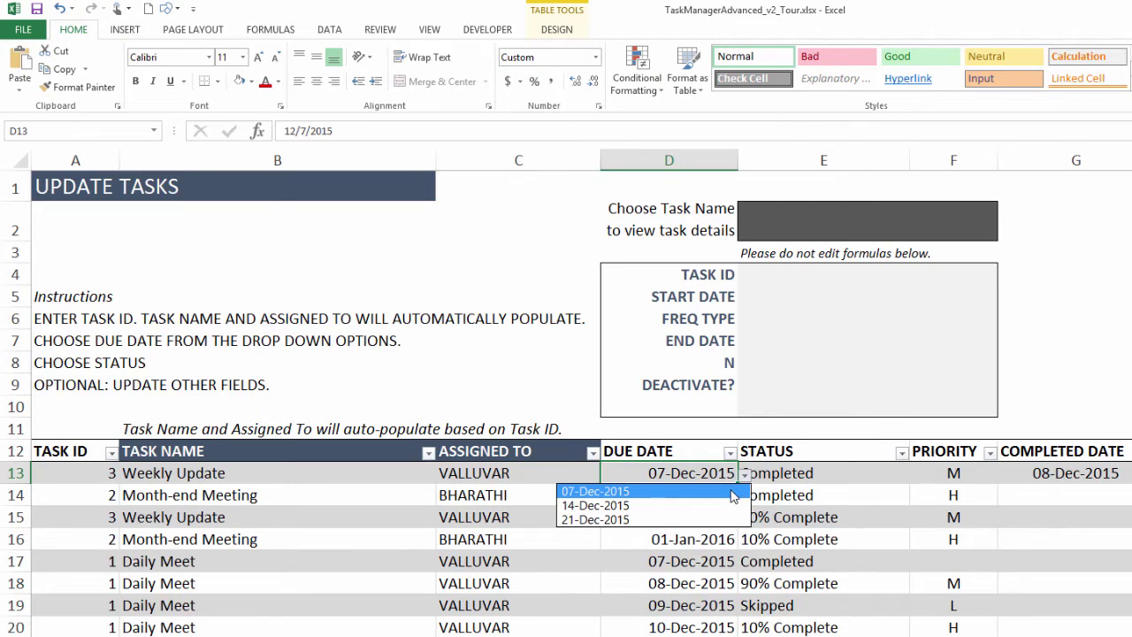
left_click(733, 492)
left_click(831, 479)
left_click(916, 478)
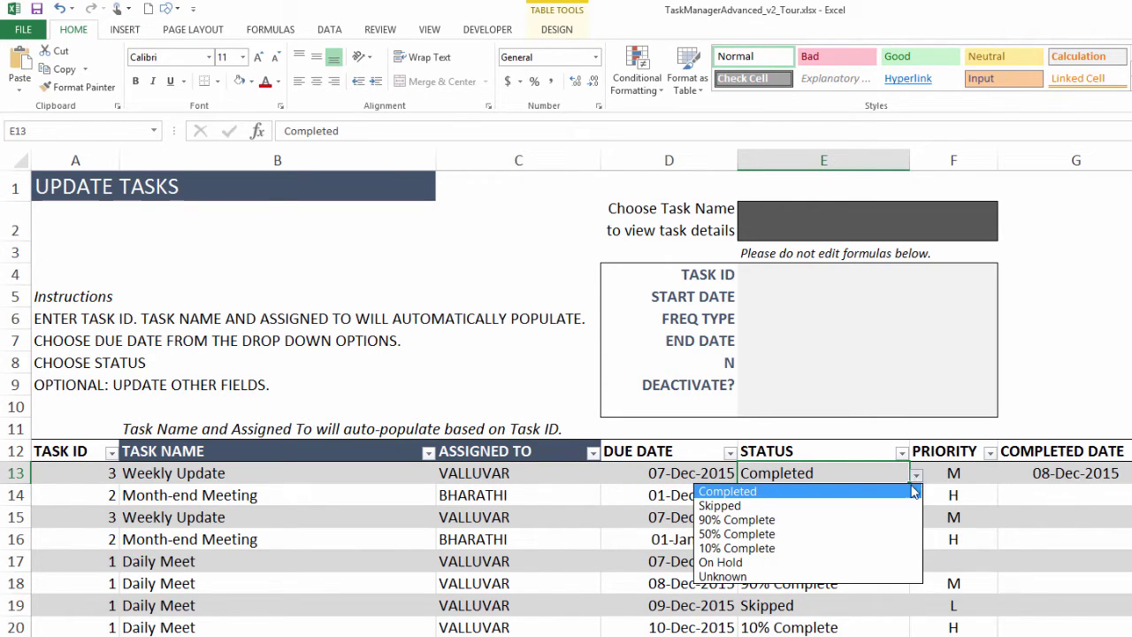
left_click(913, 490)
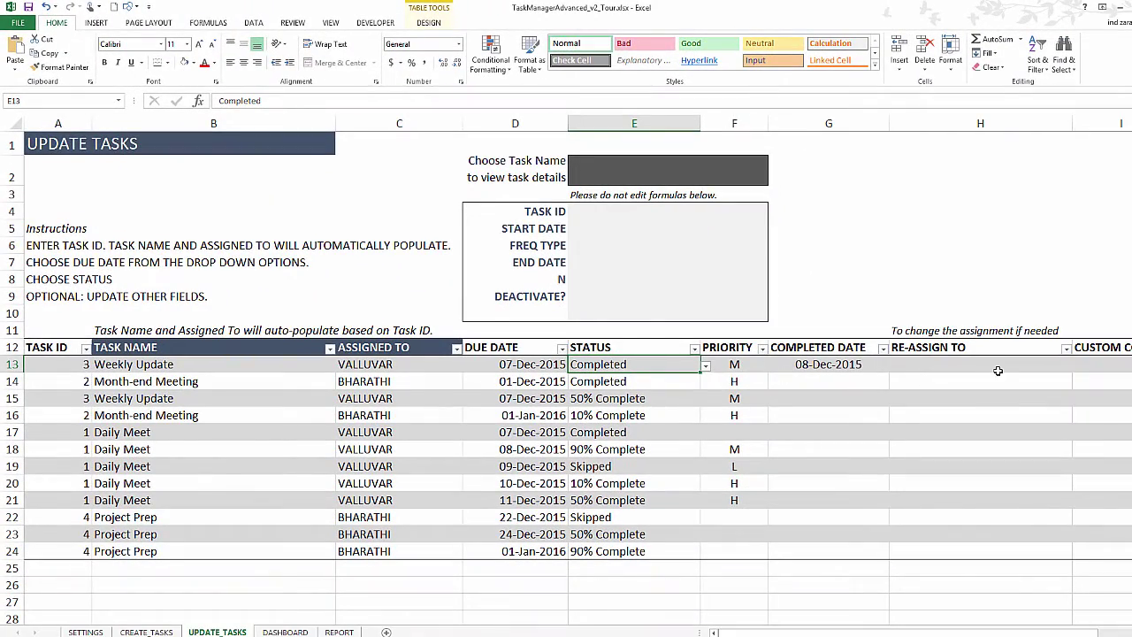
Inspect the priority of the first Weekly Update entry and compare its completed date with its due date
left_click(753, 368)
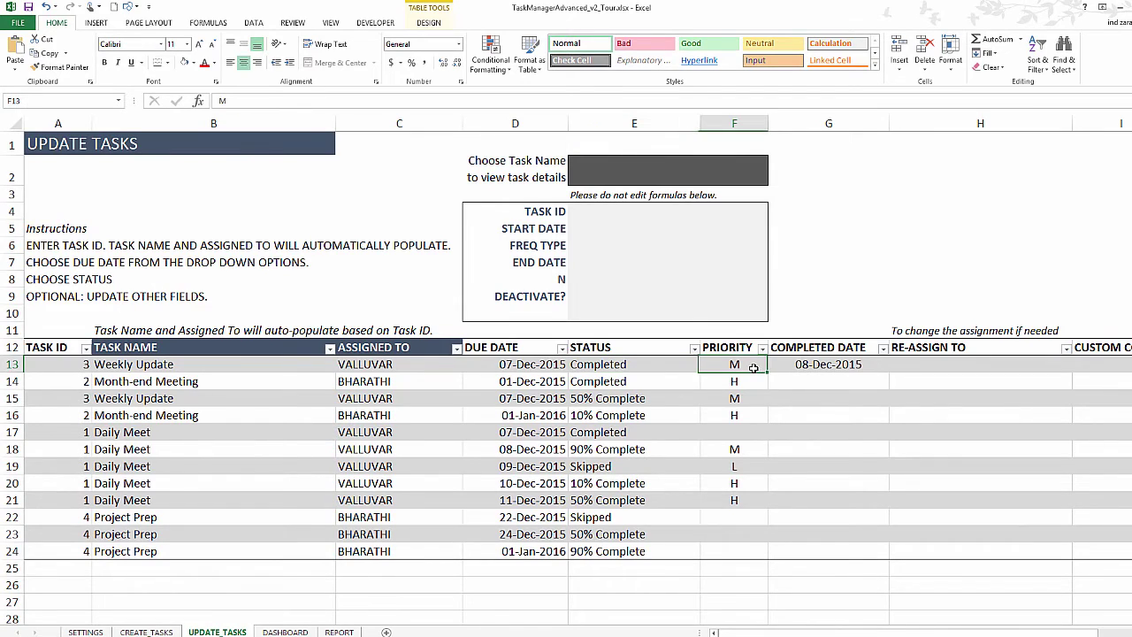
left_click(828, 366)
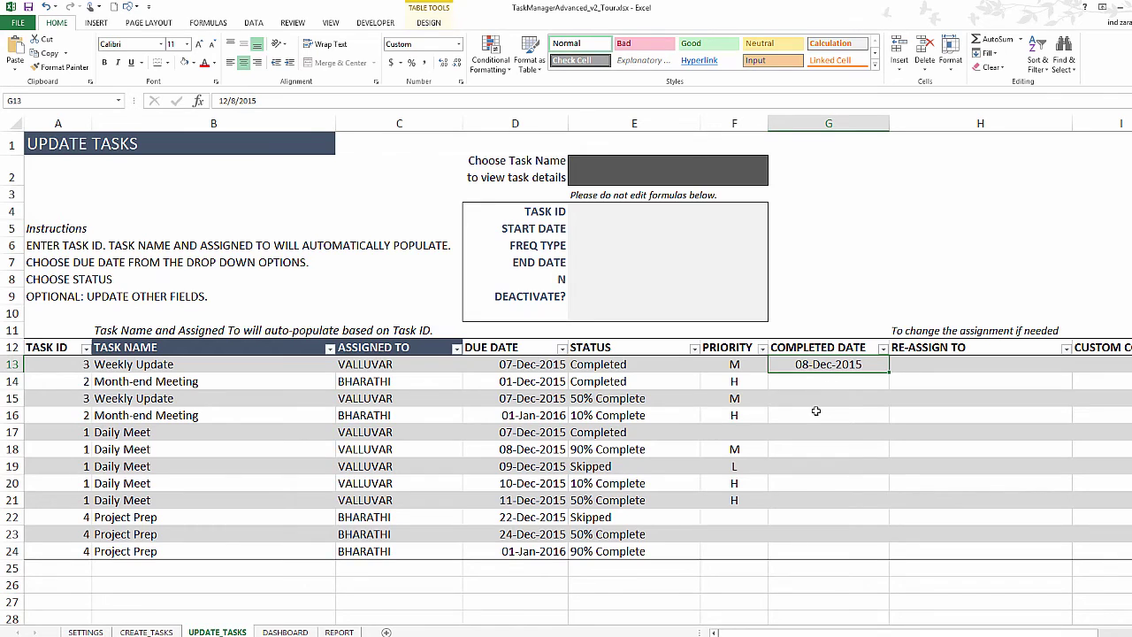
left_click(536, 369)
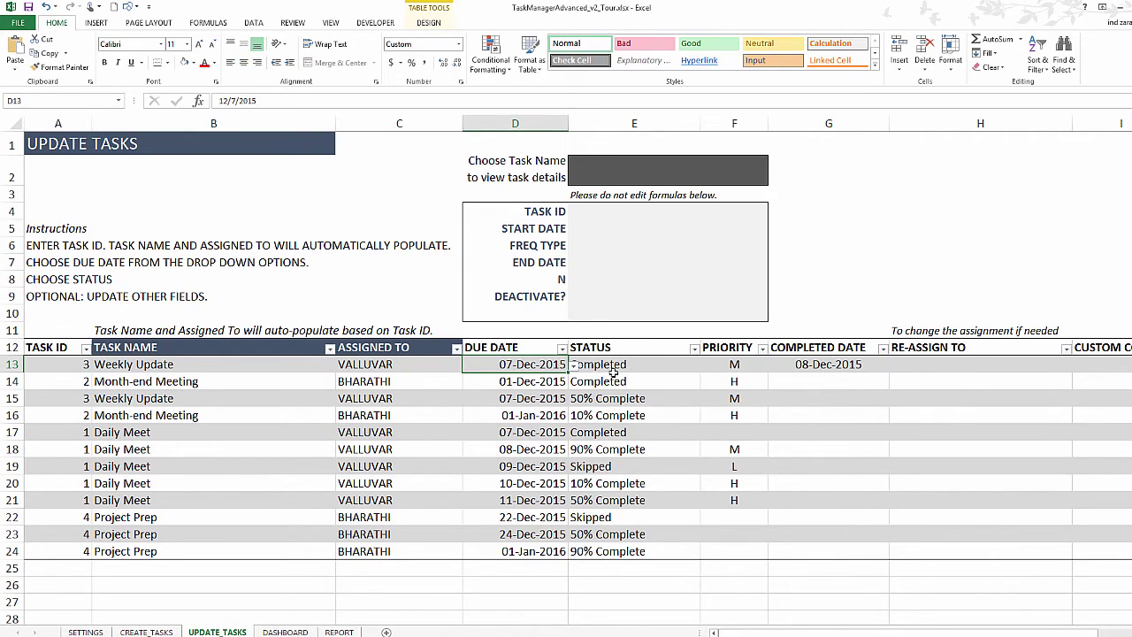
left_click(790, 366)
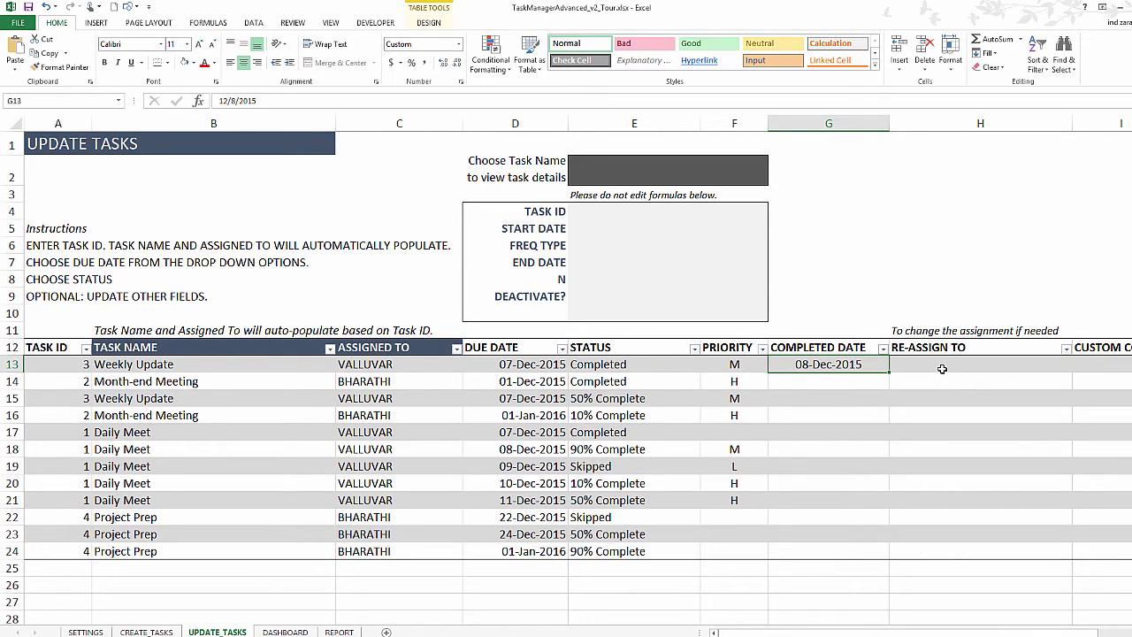
Review the first Weekly Update entry's assignee, its re-assignment options and the custom columns without choosing a new resource
left_click(425, 366)
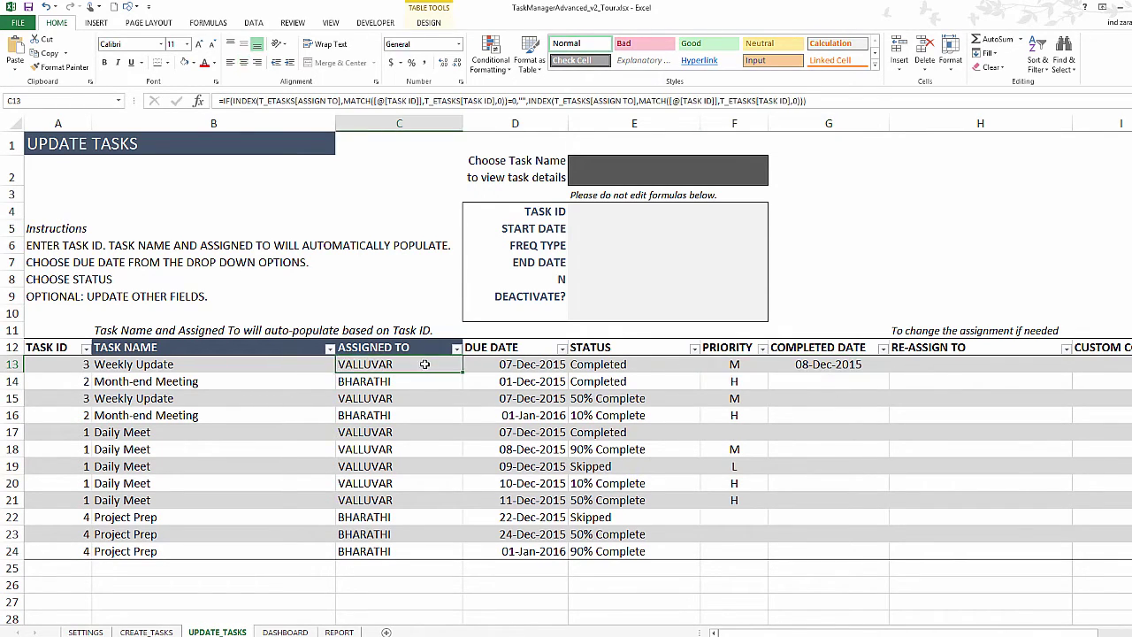
left_click(911, 367)
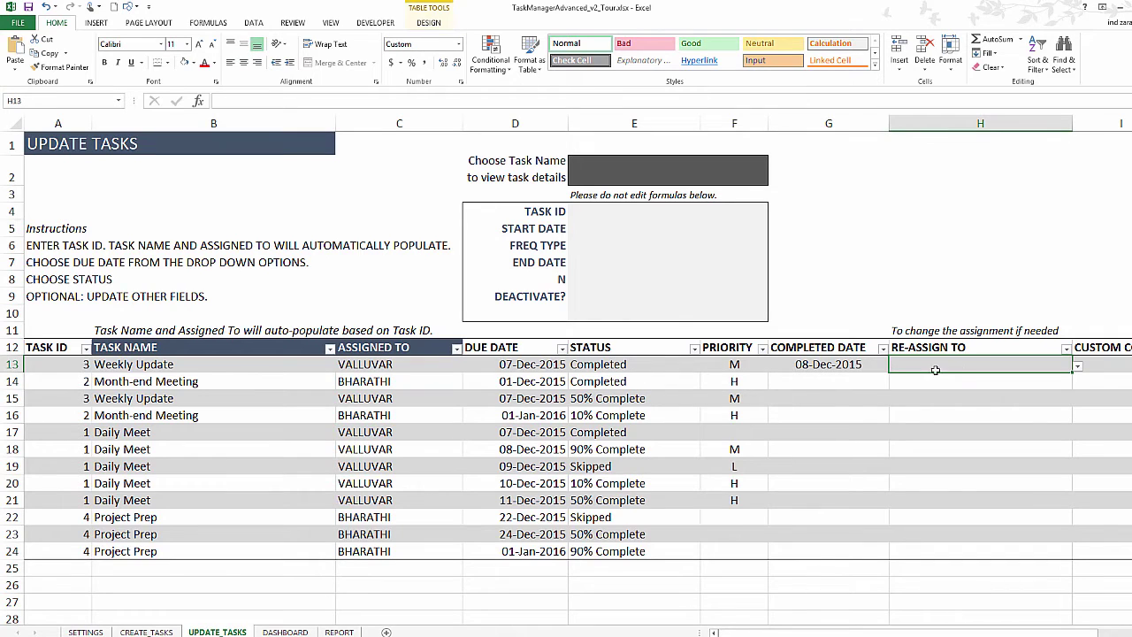
left_click(1077, 369)
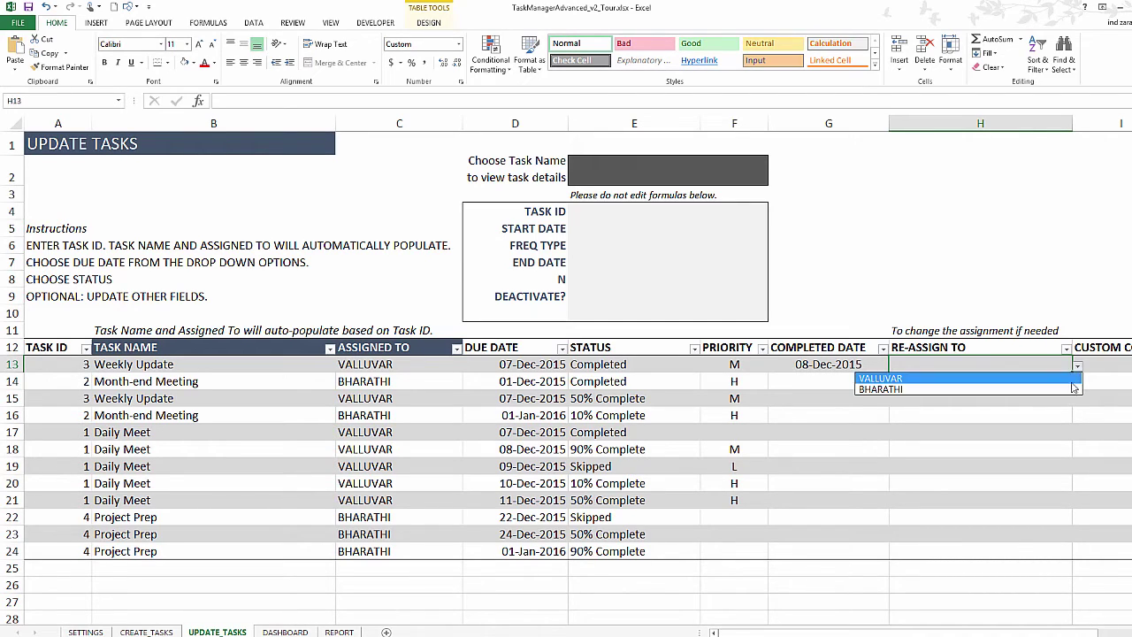
left_click(1077, 367)
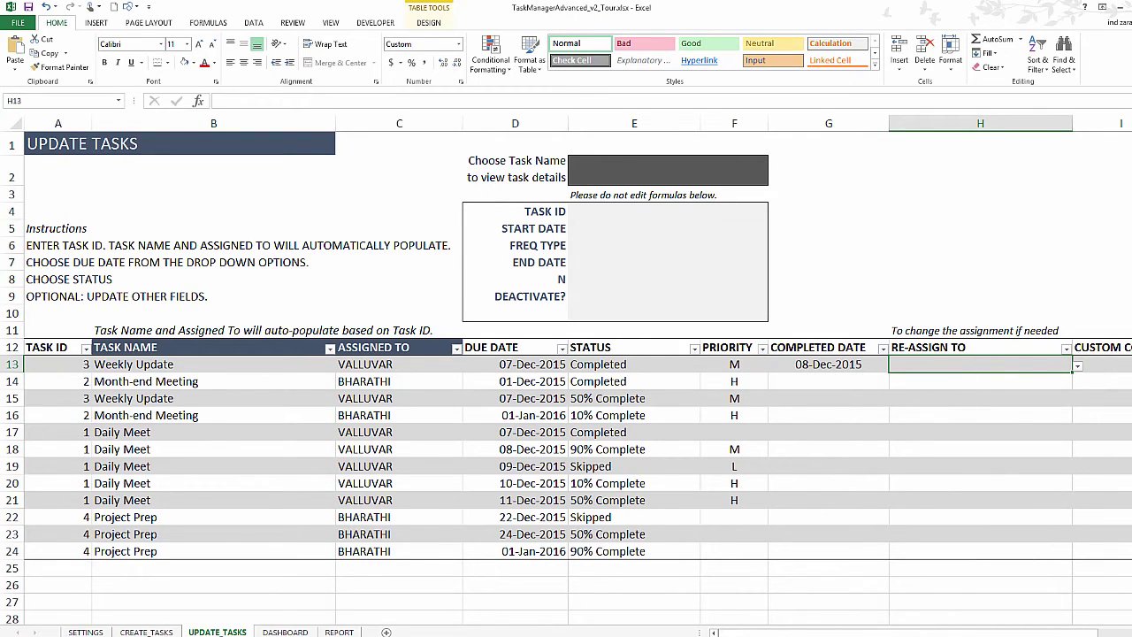
scroll(577, 376, "right", 3)
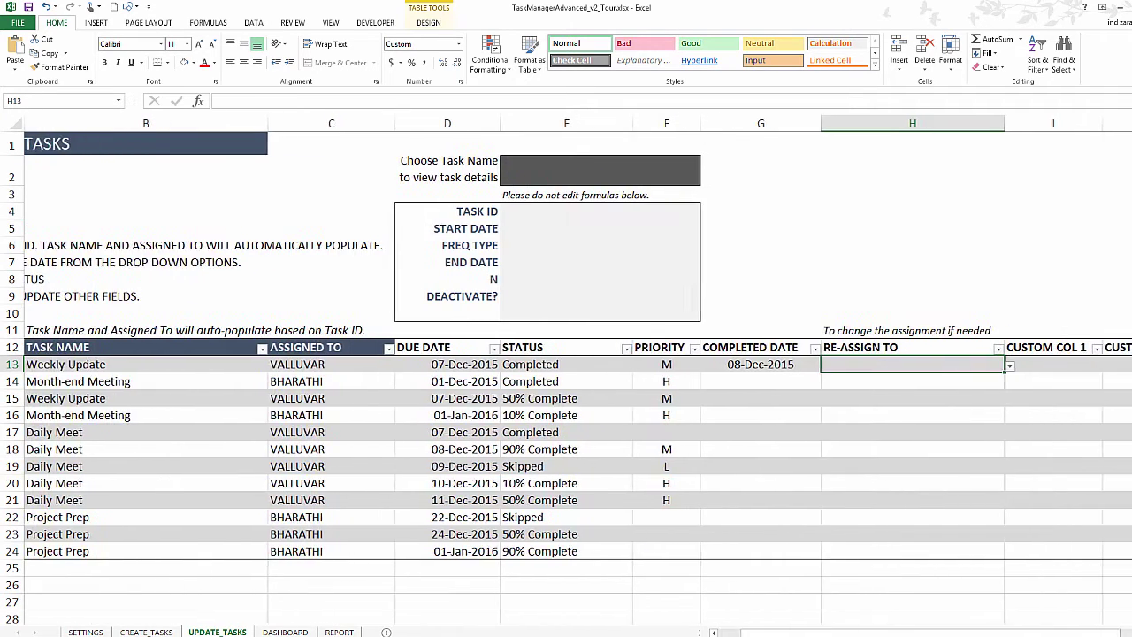
scroll(577, 376, "left", 3)
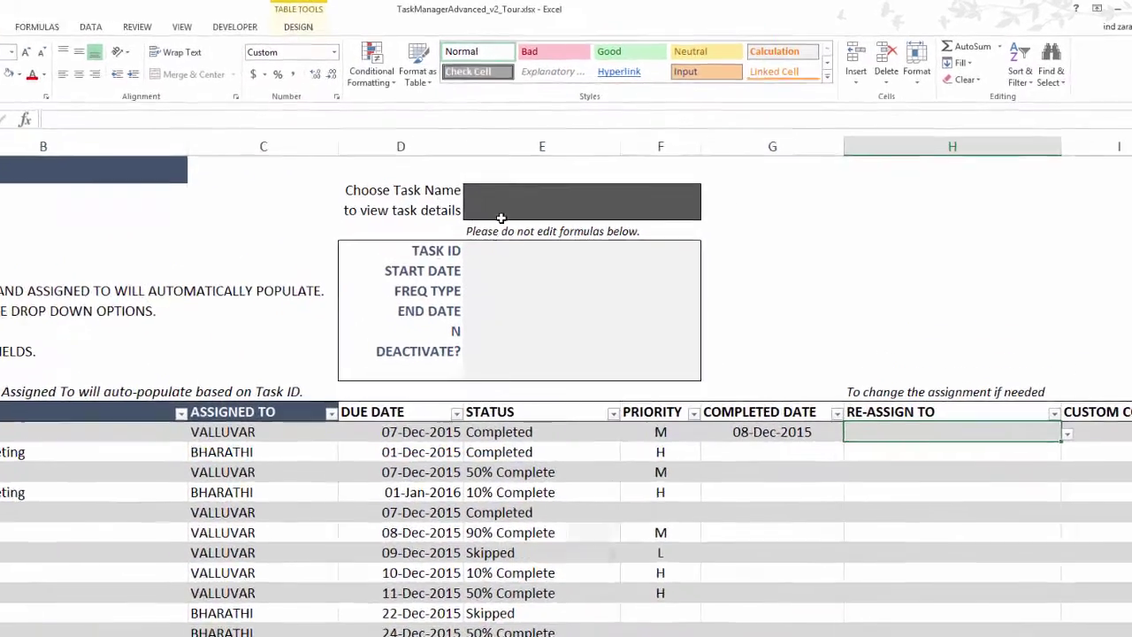
Choose Daily Meet in the task details lookup, check the CREATE_TASKS sheet and return to UPDATE_TASKS
left_click(613, 172)
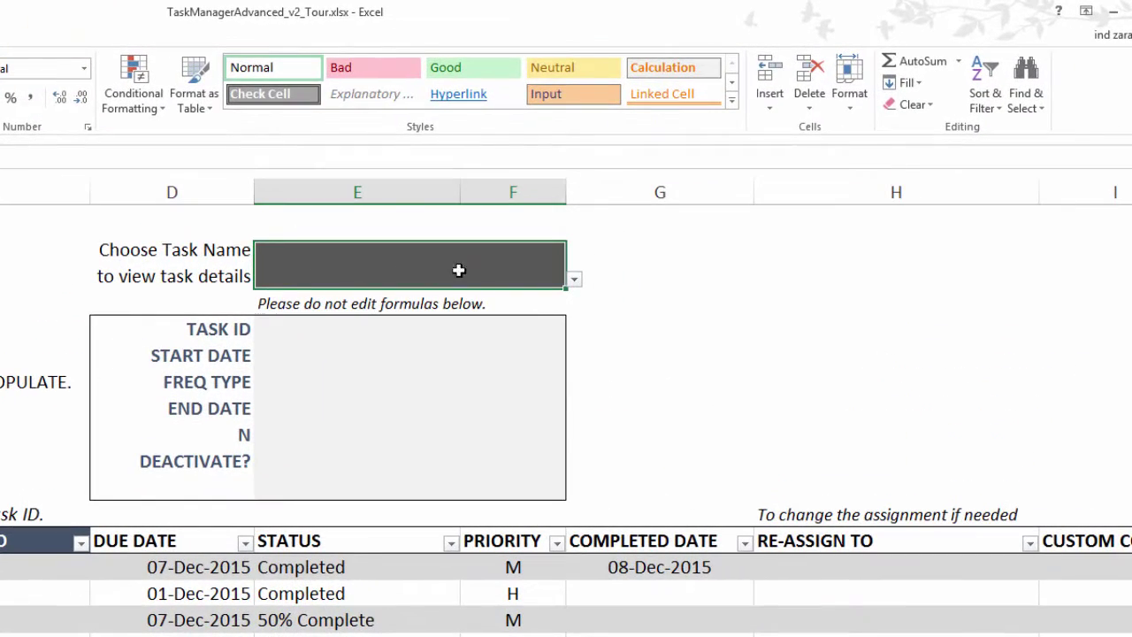
left_click(574, 280)
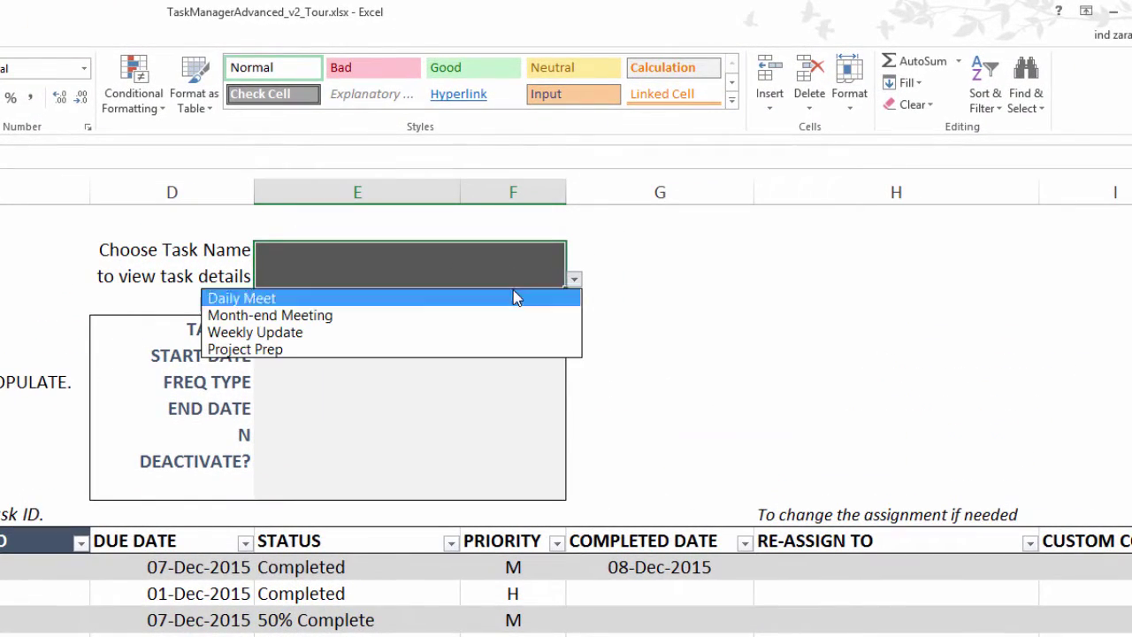
left_click(515, 296)
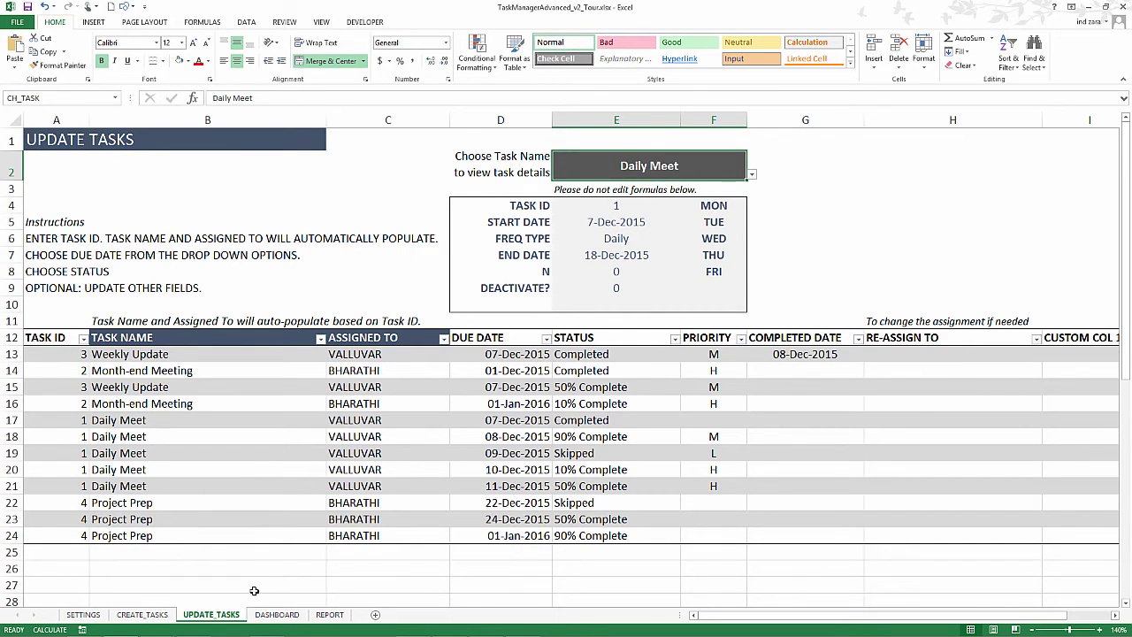
left_click(142, 615)
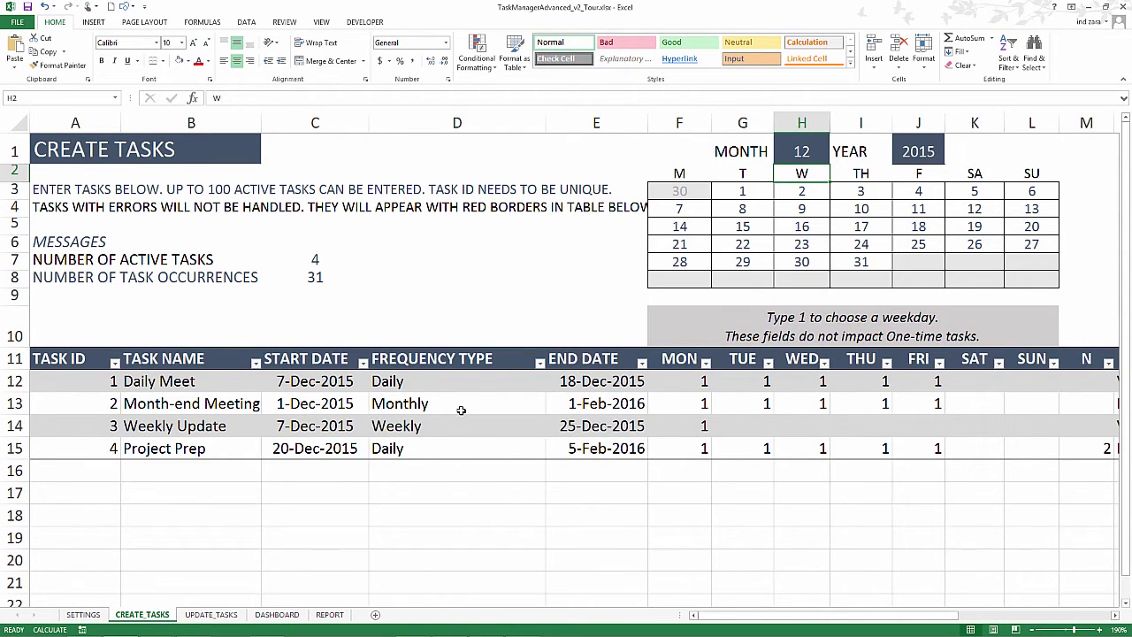
left_click(211, 615)
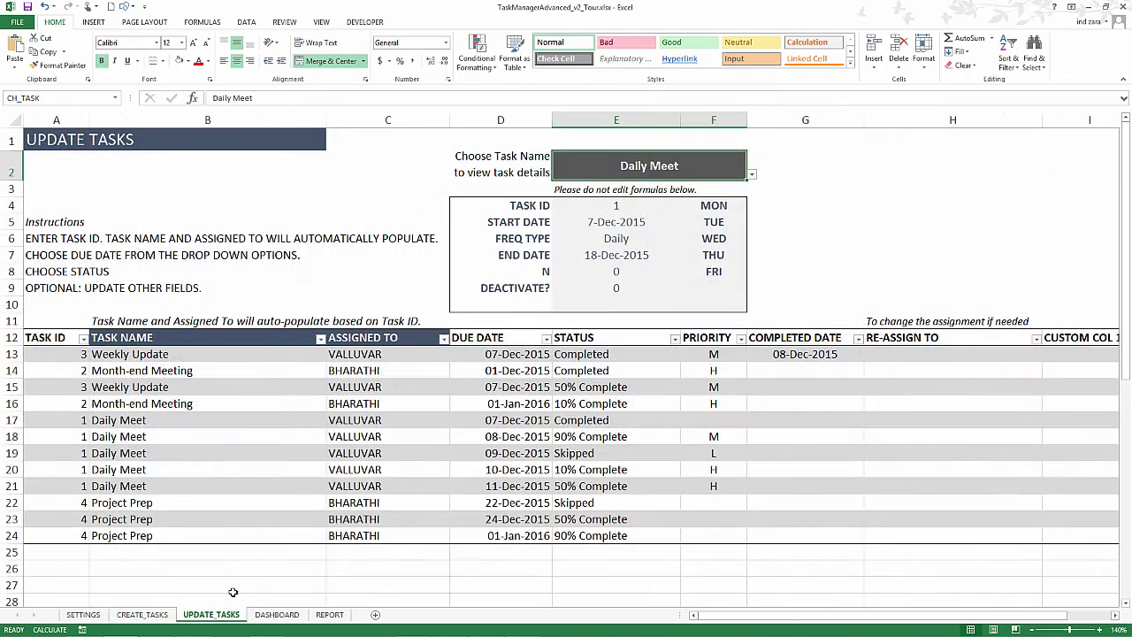
Add an entry for task ID 4 in the first empty row below the update table, with due date 05-Jan-2016
left_click(62, 369)
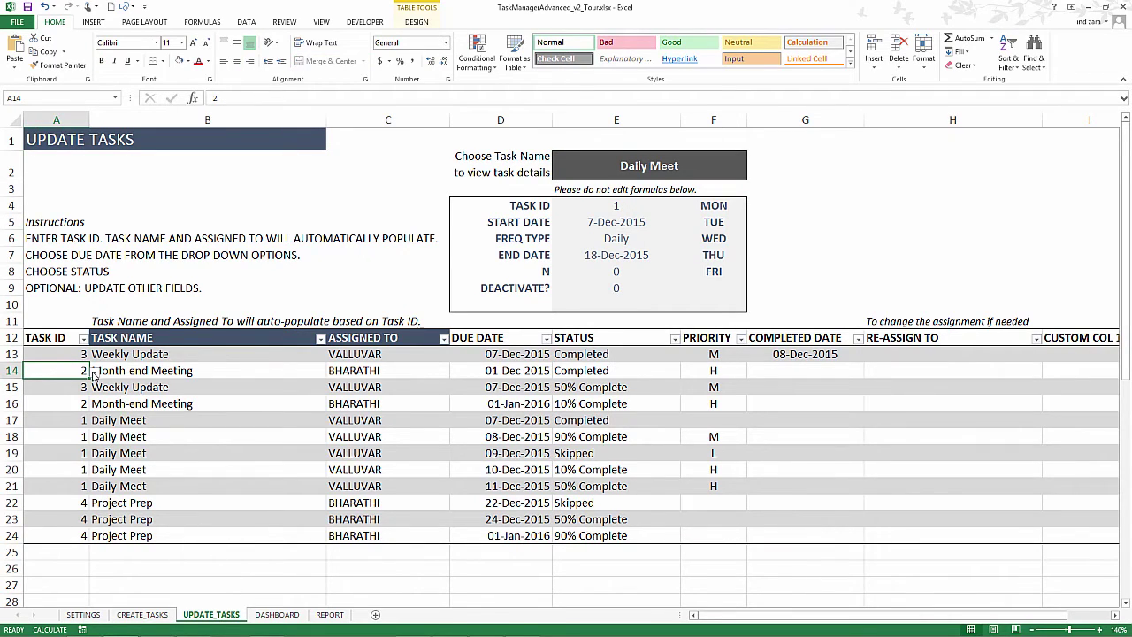
left_click(76, 554)
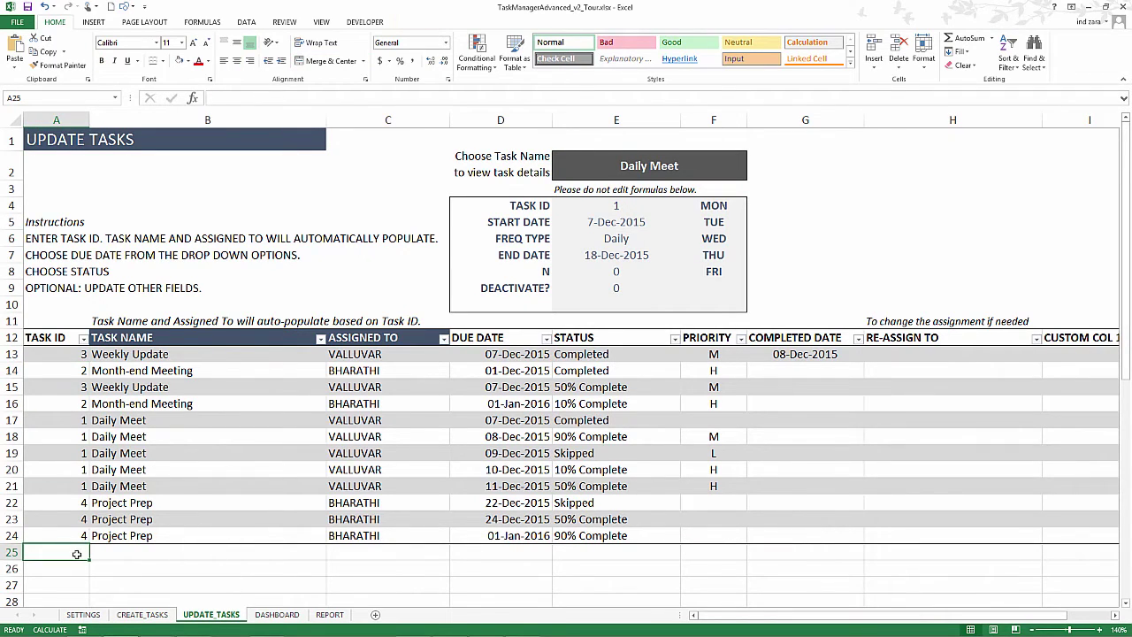
type("4")
key("Tab")
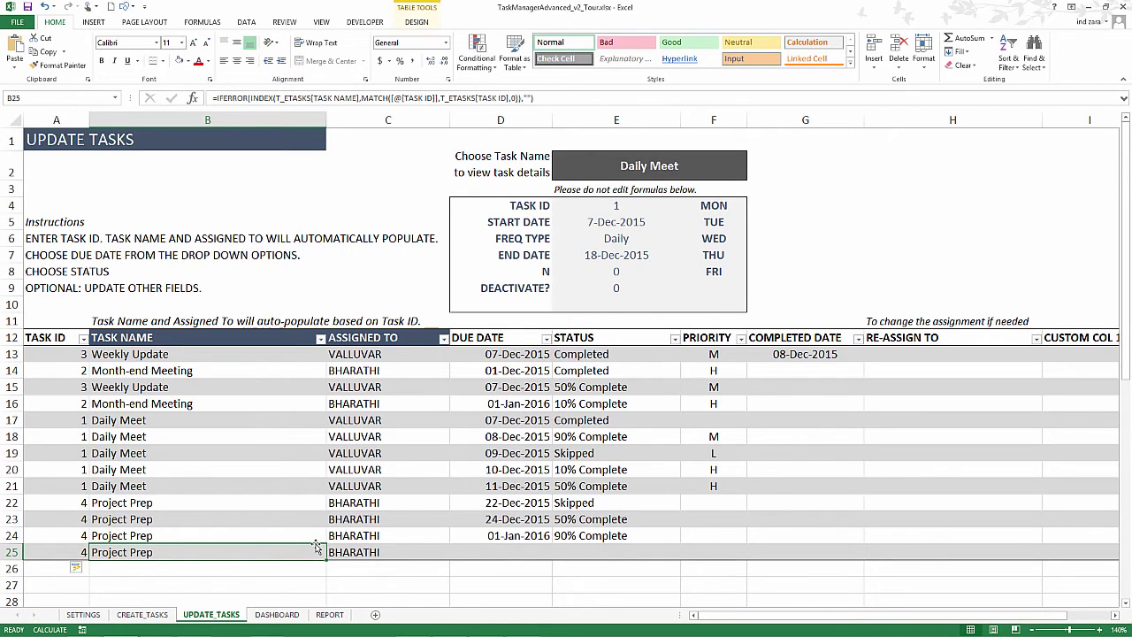
left_click(498, 546)
left_click(555, 553)
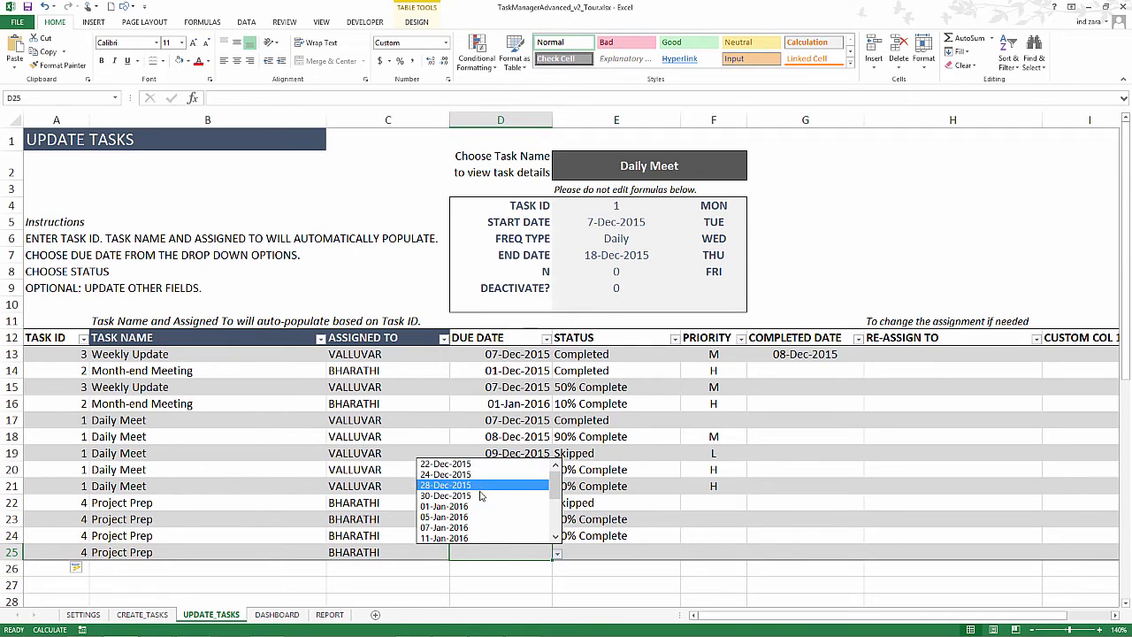
left_click(445, 517)
Set the status of the new Project Prep entry to Completed
left_click(619, 552)
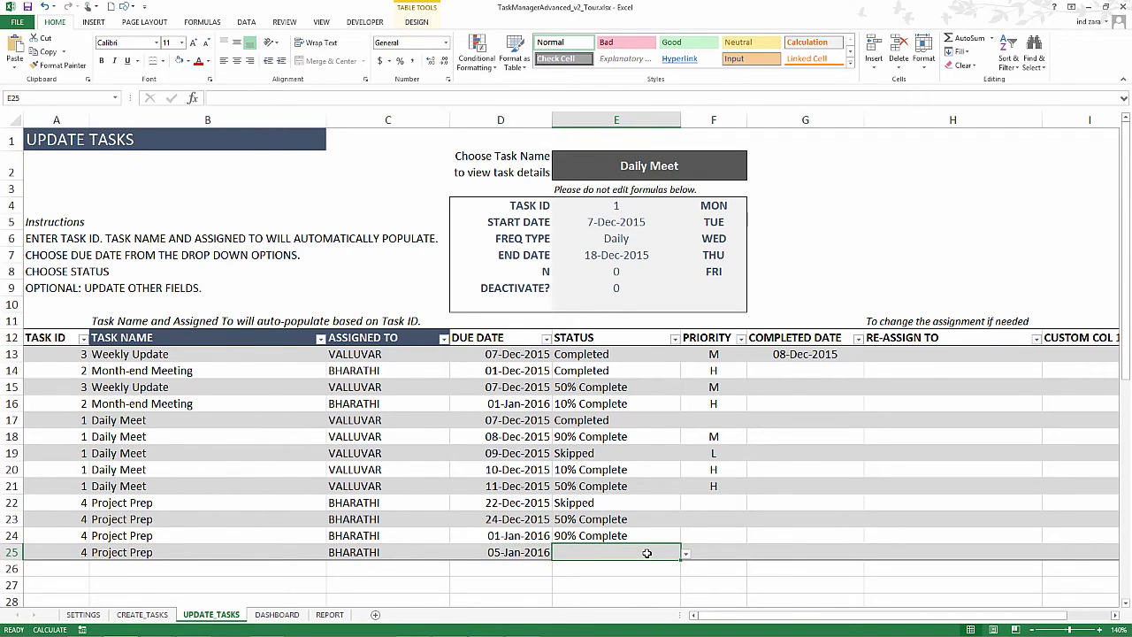
left_click(683, 555)
left_click(584, 566)
left_click(745, 553)
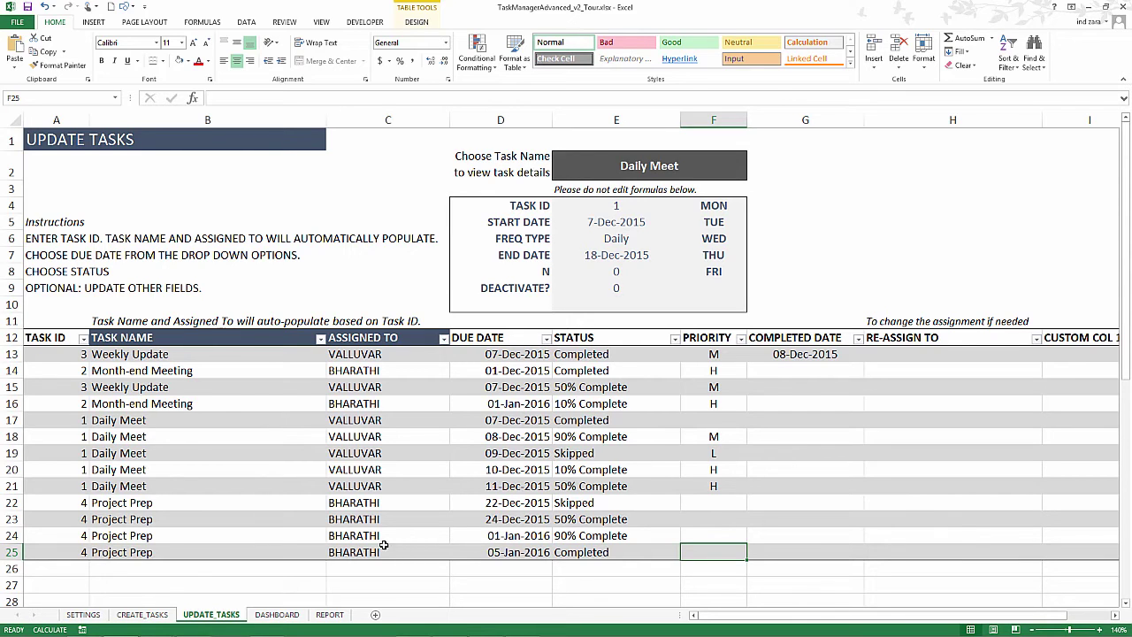
Open the DASHBOARD sheet and examine the status summary, the pending task occurrences list and the calendar
left_click(277, 615)
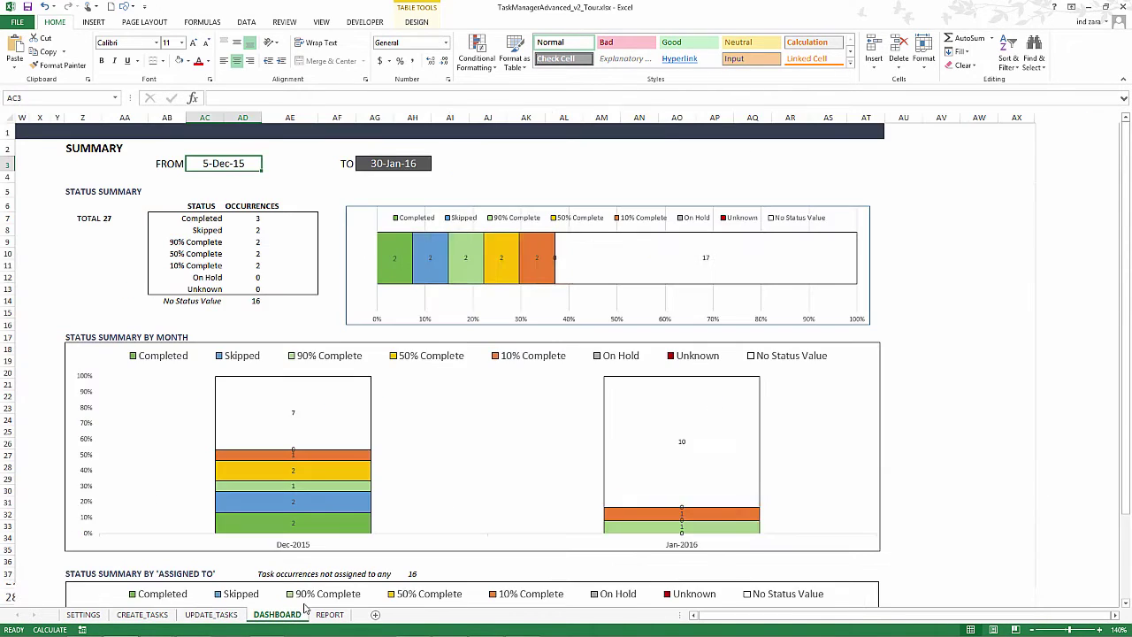
left_click_drag(778, 619, 691, 622)
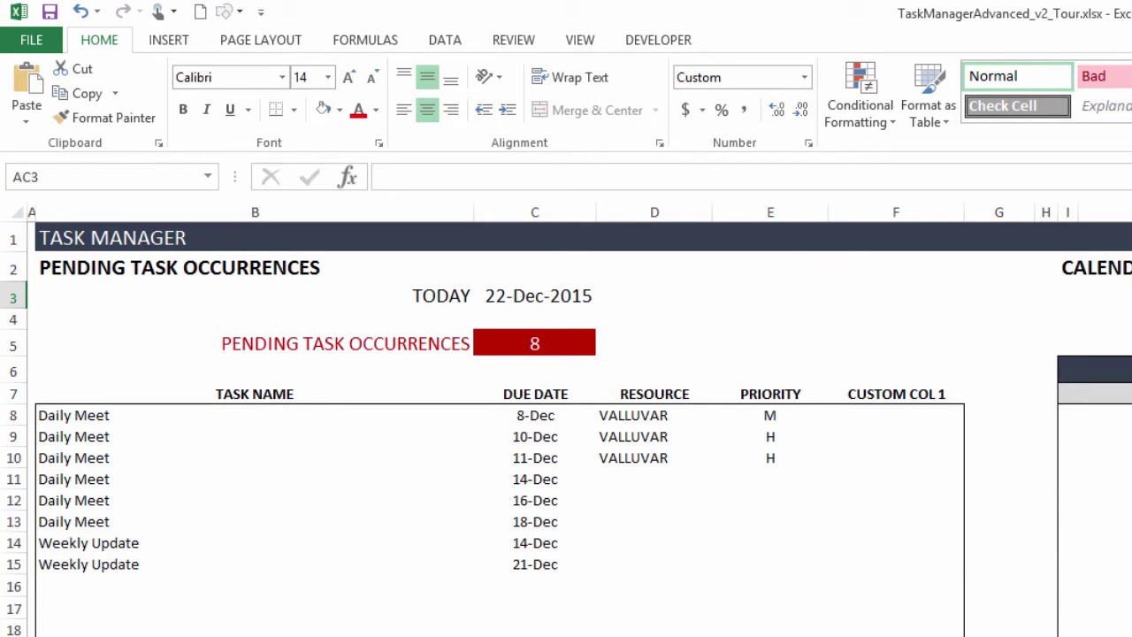
scroll(498, 557, "down", 3)
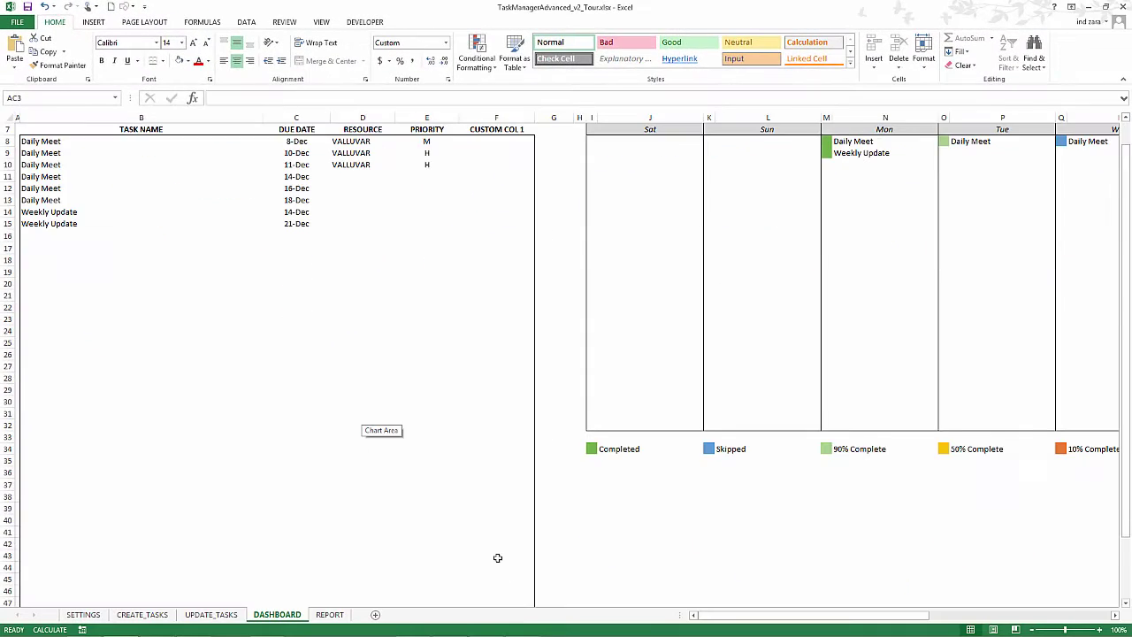
Set the calendar view's start date on the DASHBOARD sheet to 10-Dec-15
scroll(498, 557, "up", 4)
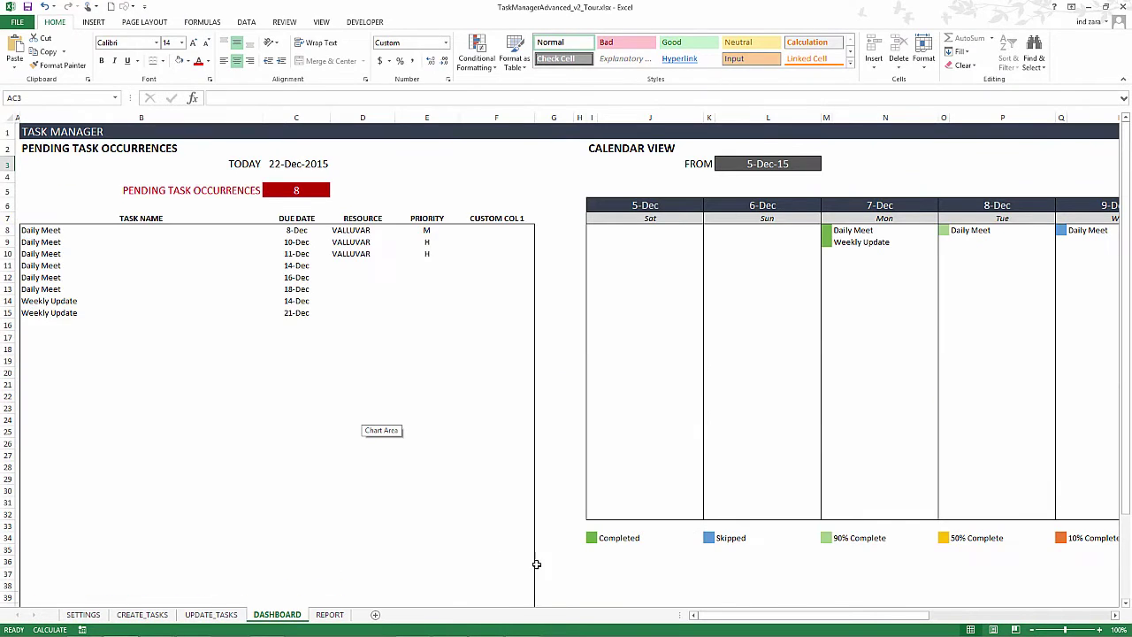
left_click_drag(706, 616, 748, 617)
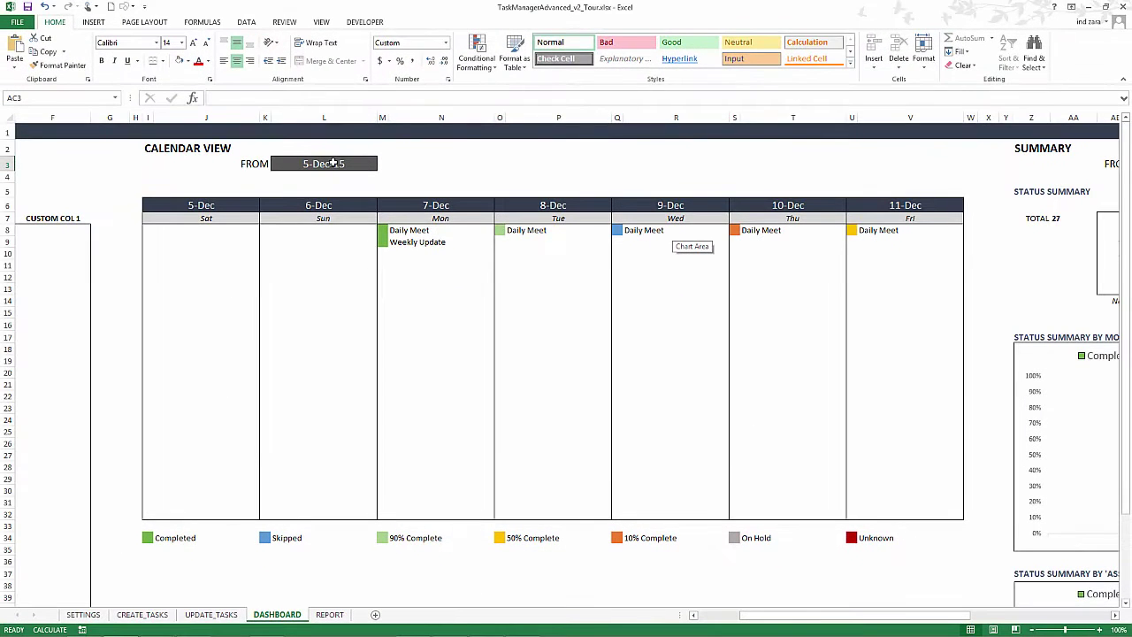
left_click(293, 165)
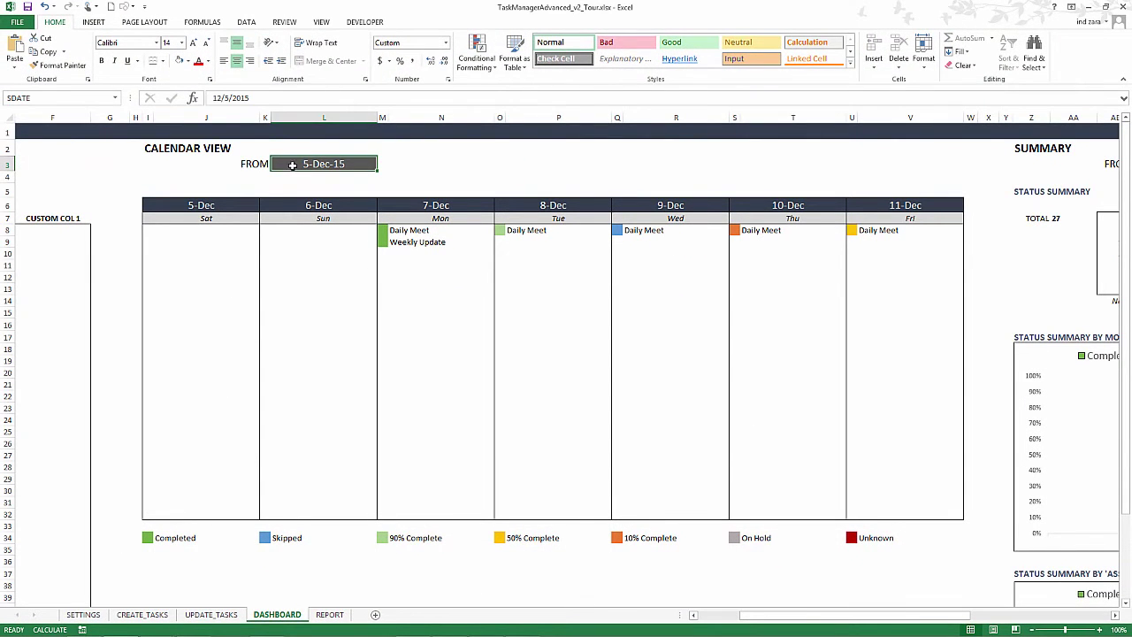
left_click(223, 99)
key("Delete")
type("10")
key("Return")
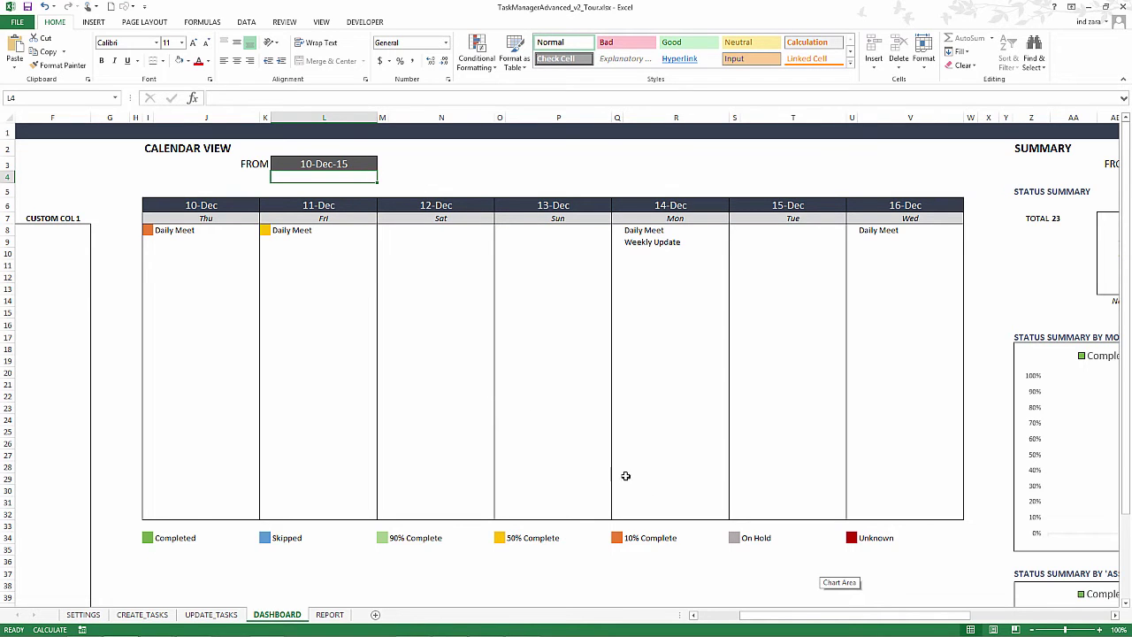
Set the end date of the dashboard's SUMMARY section to 30-Mar-16
left_click_drag(748, 618, 877, 620)
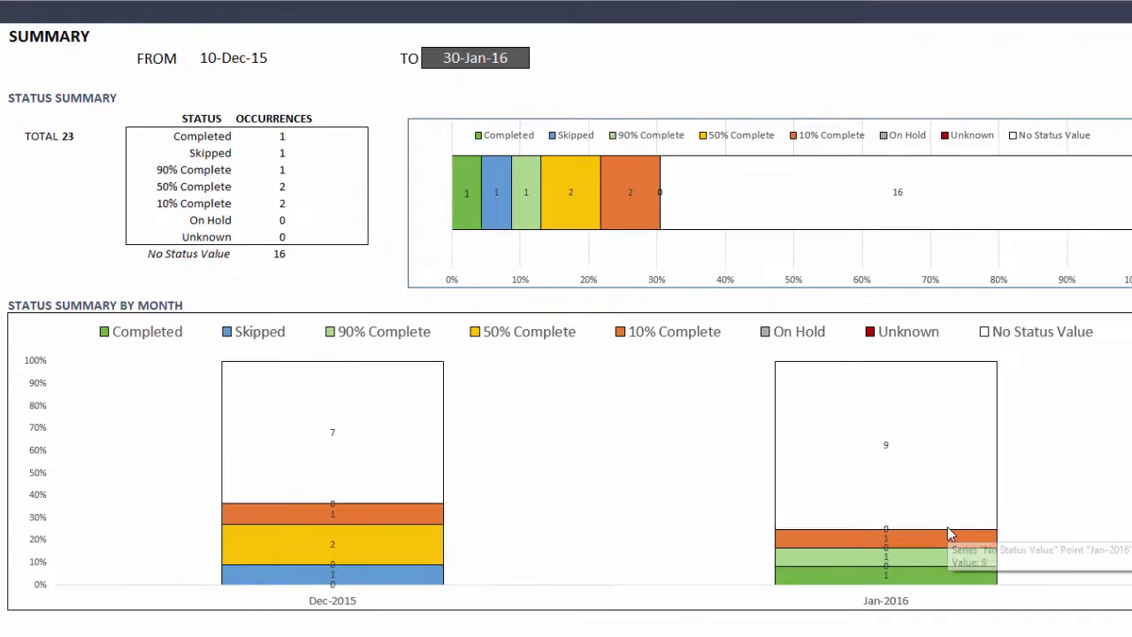
mouse_move(471, 215)
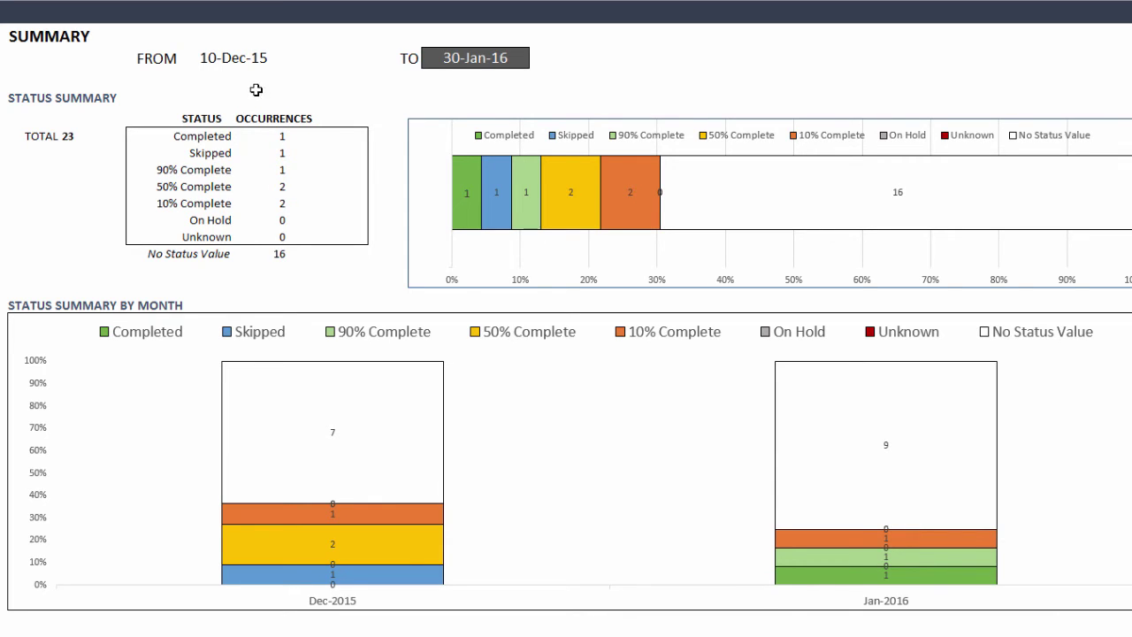
left_click(230, 67)
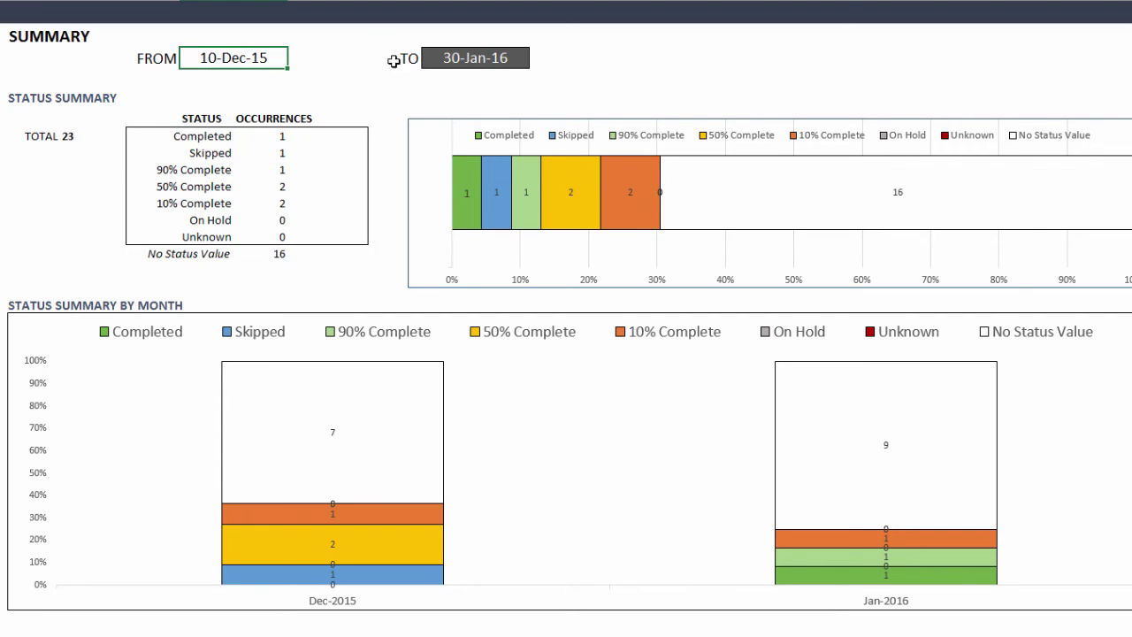
left_click(429, 58)
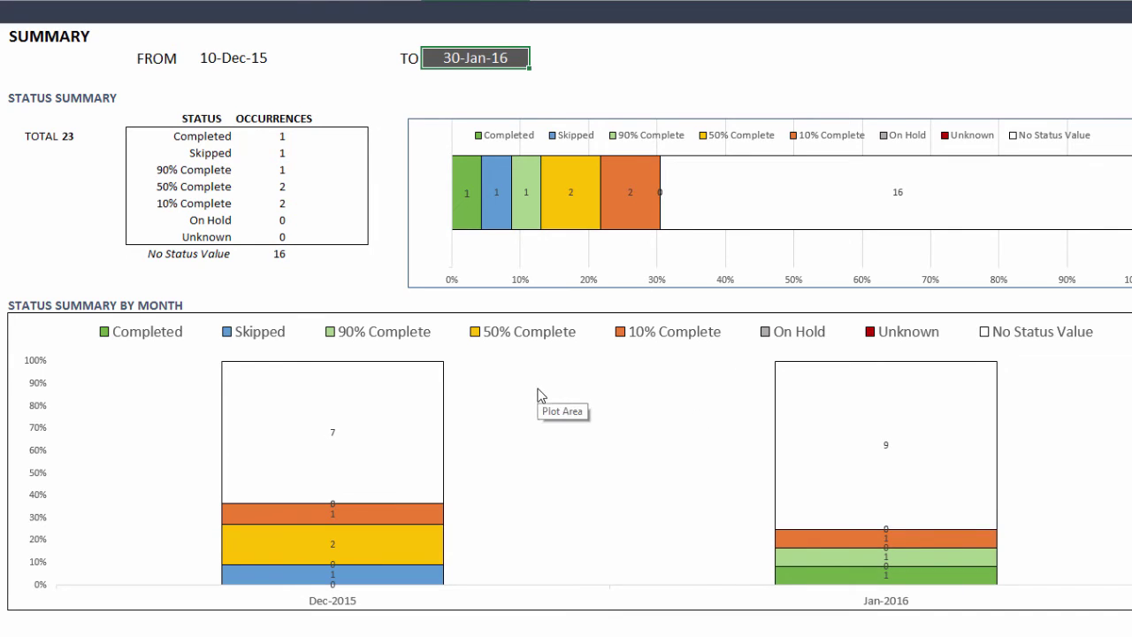
key("F2")
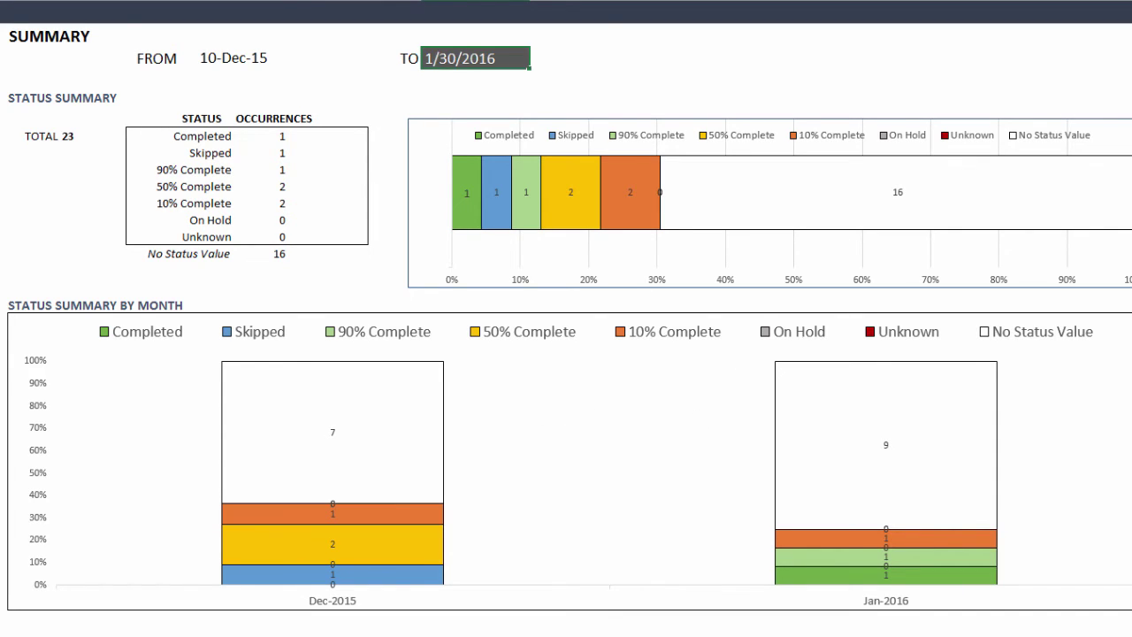
key("Home")
key("Delete")
type("3")
key("Return")
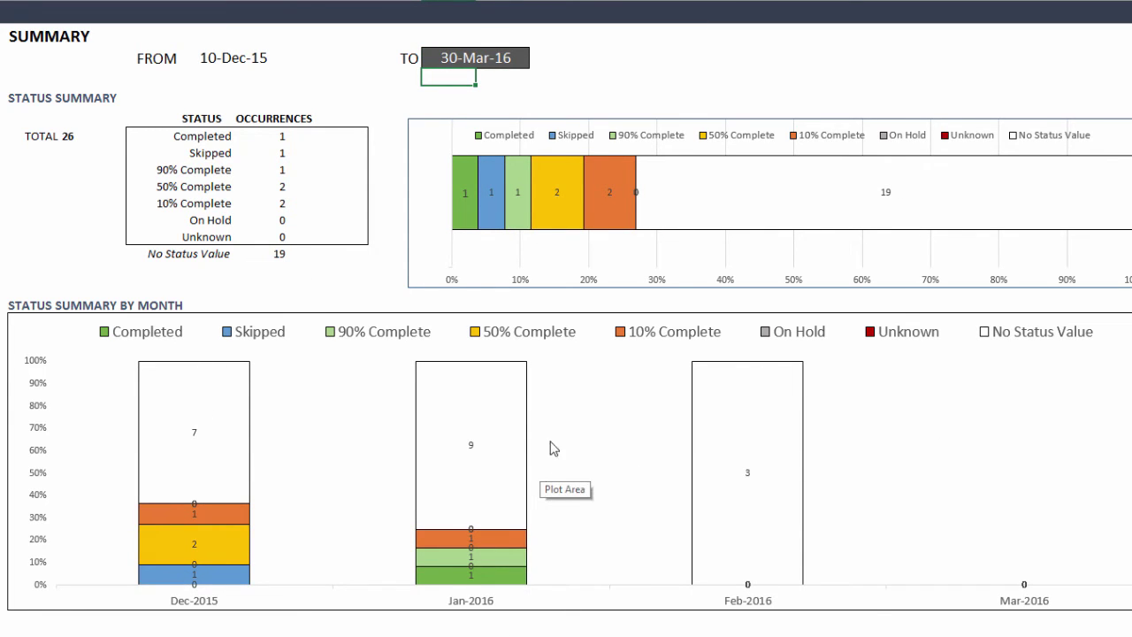
Examine the status summary charts by month and by 'Assigned To', and return to the pending task occurrences list
scroll(717, 379, "down", 5)
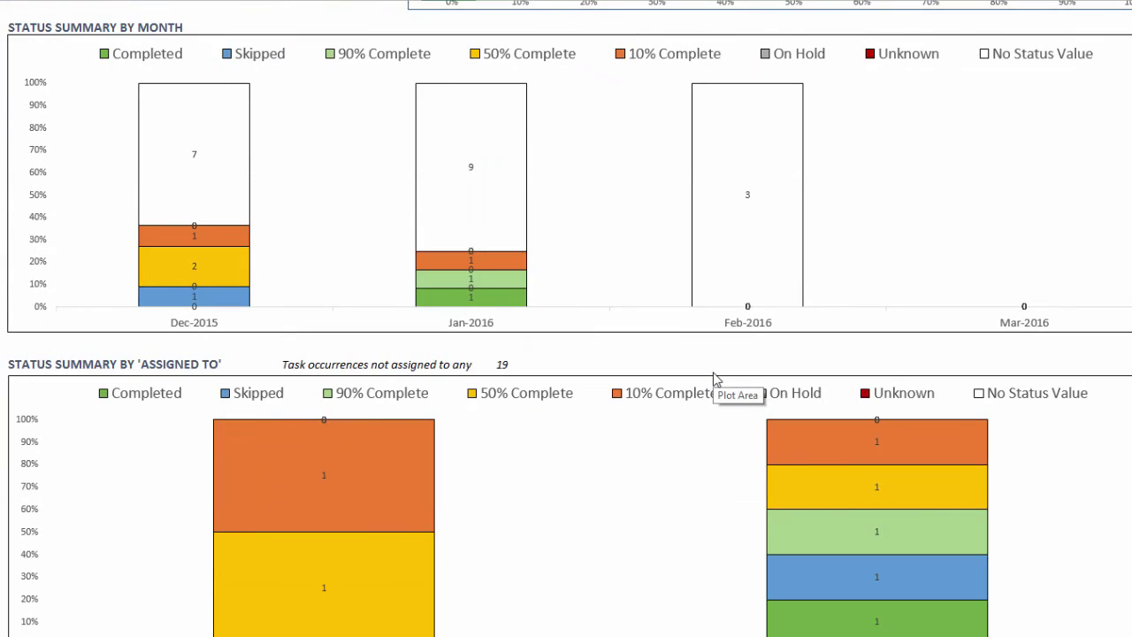
scroll(715, 378, "up", 4)
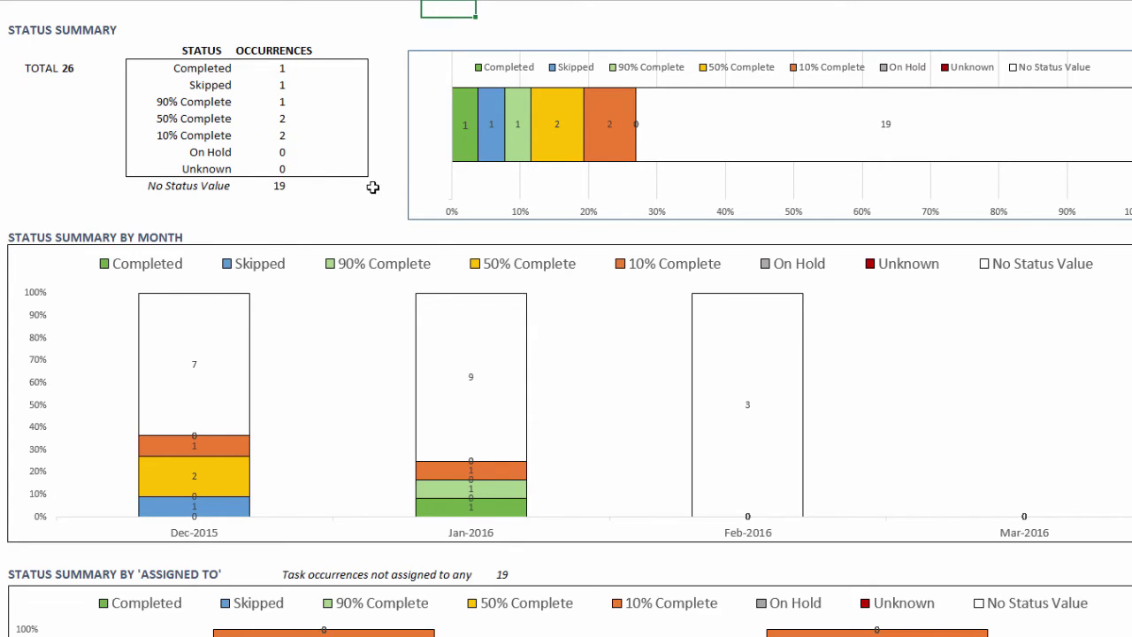
scroll(323, 386, "down", 1)
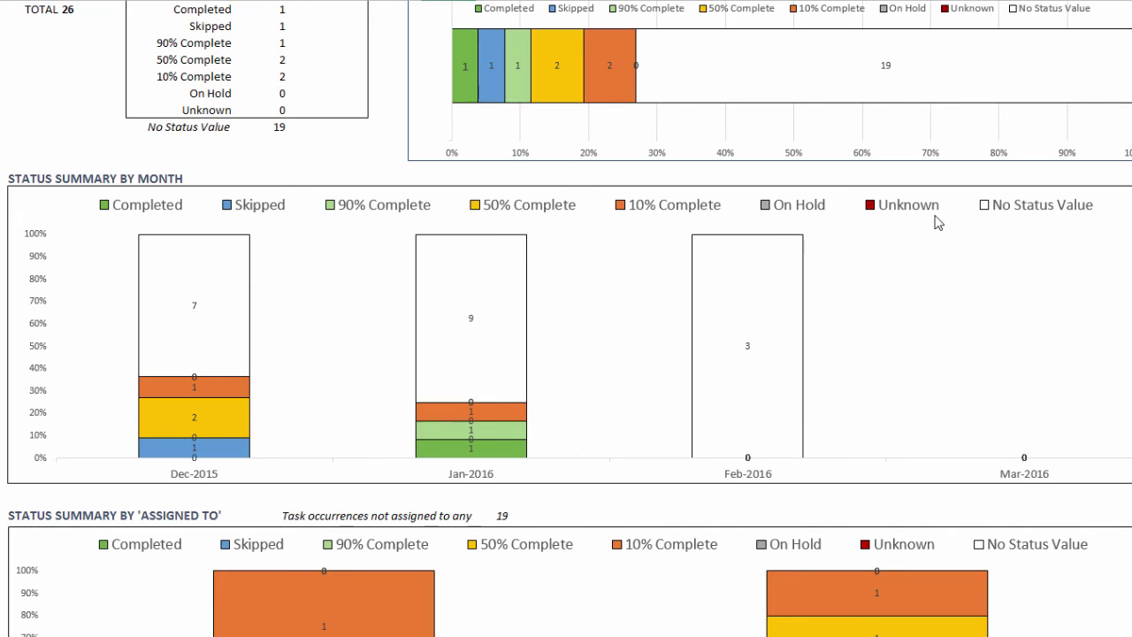
scroll(975, 351, "down", 2)
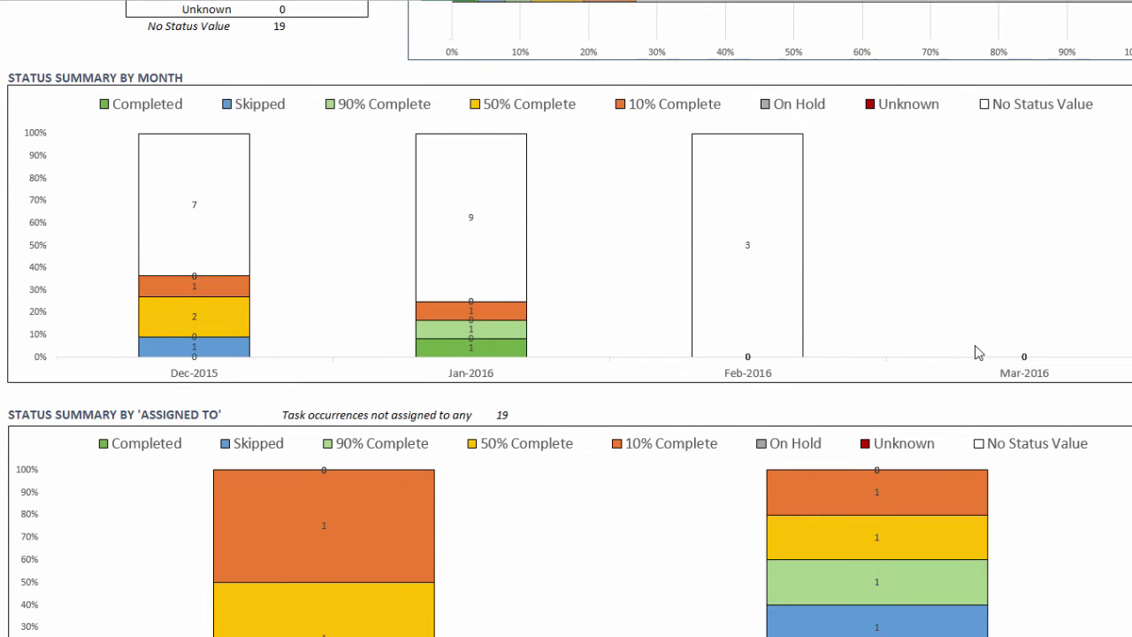
scroll(593, 475, "down", 1)
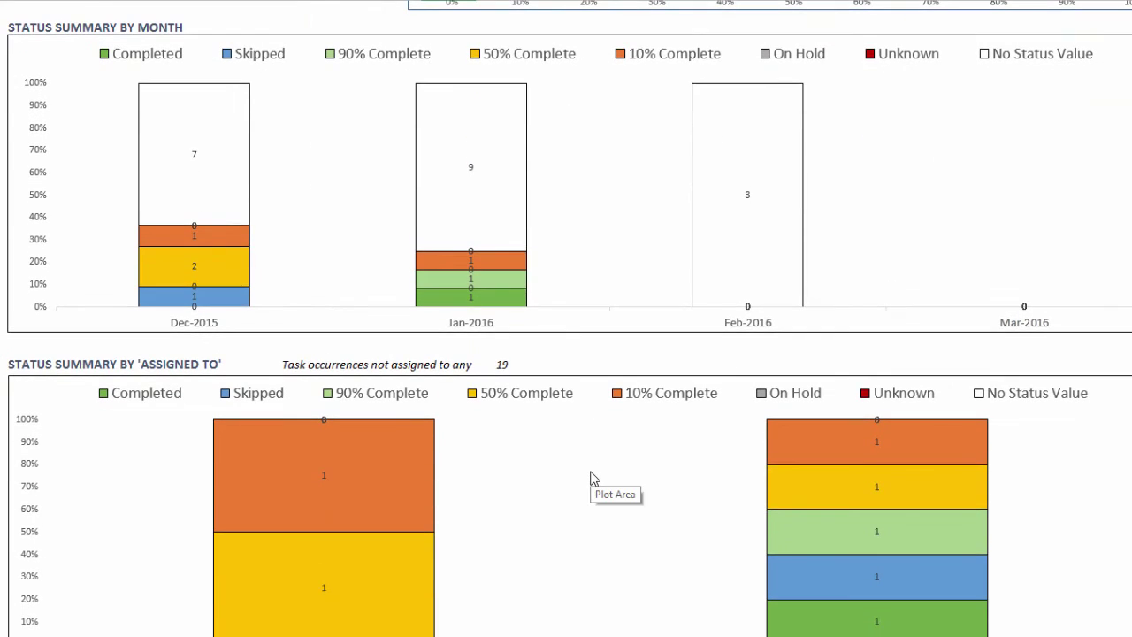
scroll(593, 478, "down", 1)
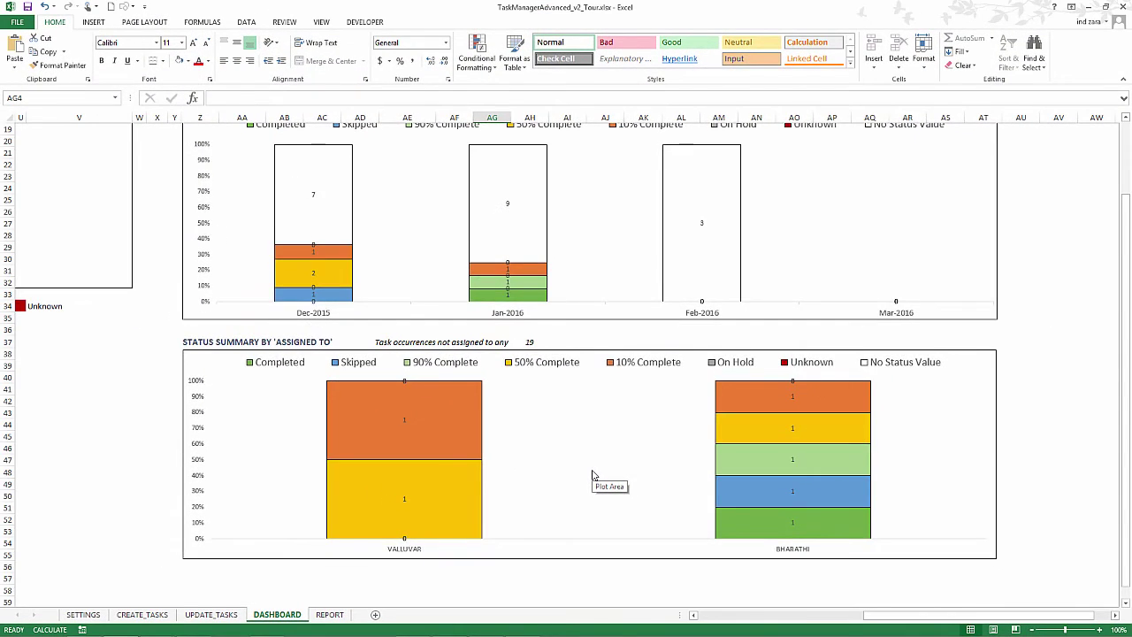
scroll(593, 474, "up", 6)
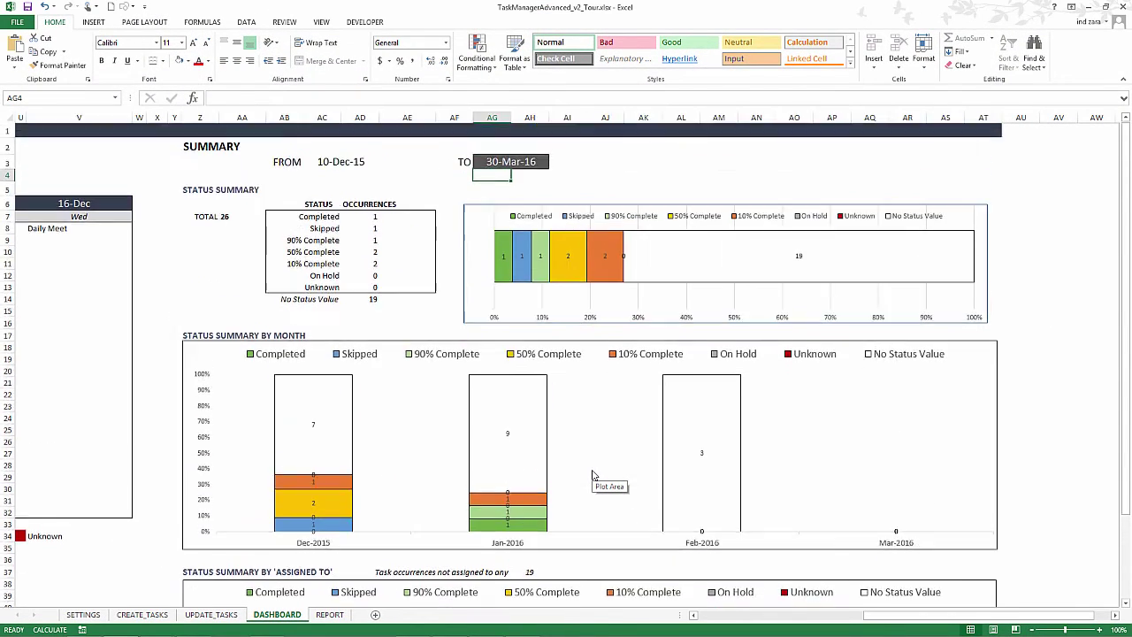
left_click_drag(713, 616, 434, 616)
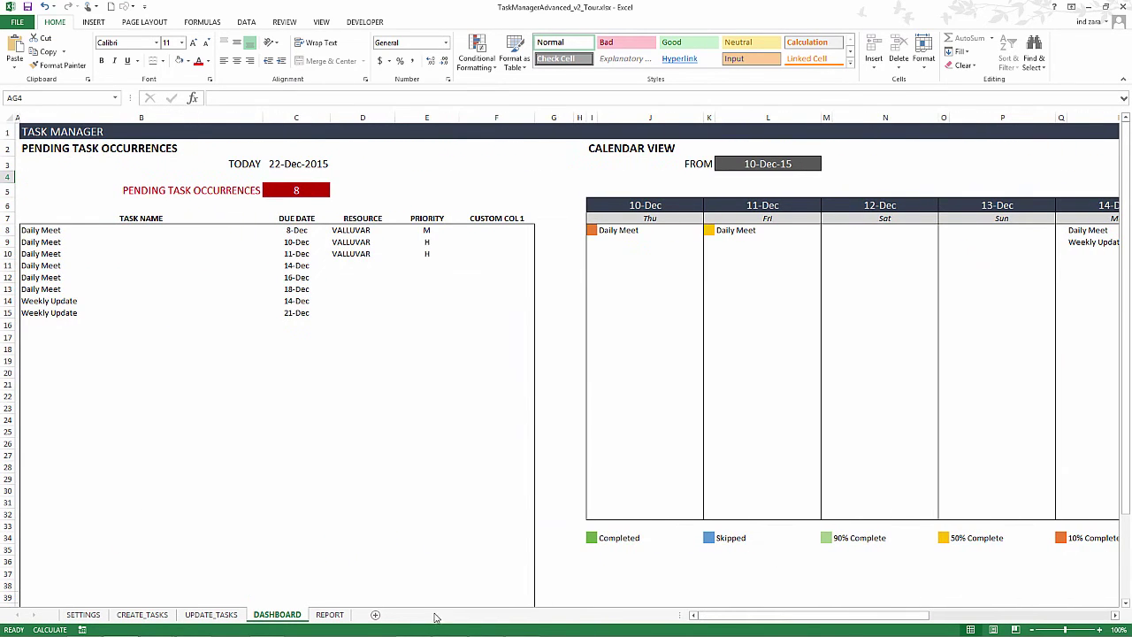
Open the REPORT sheet and filter the PENDING column to show only TRUE occurrences
left_click(329, 614)
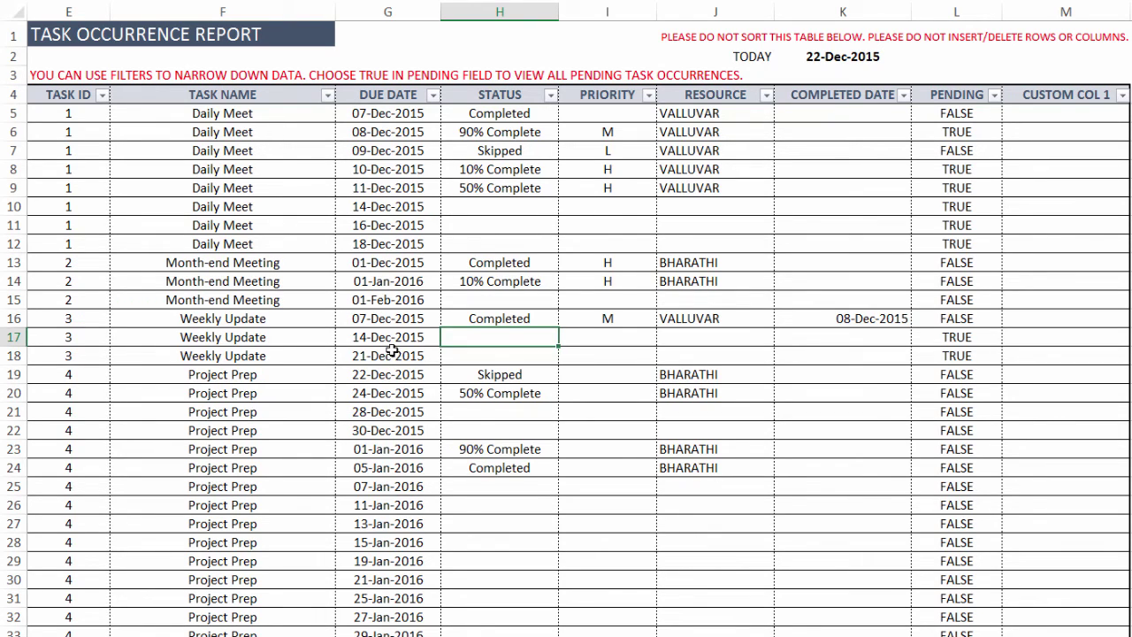
left_click(994, 94)
left_click(851, 253)
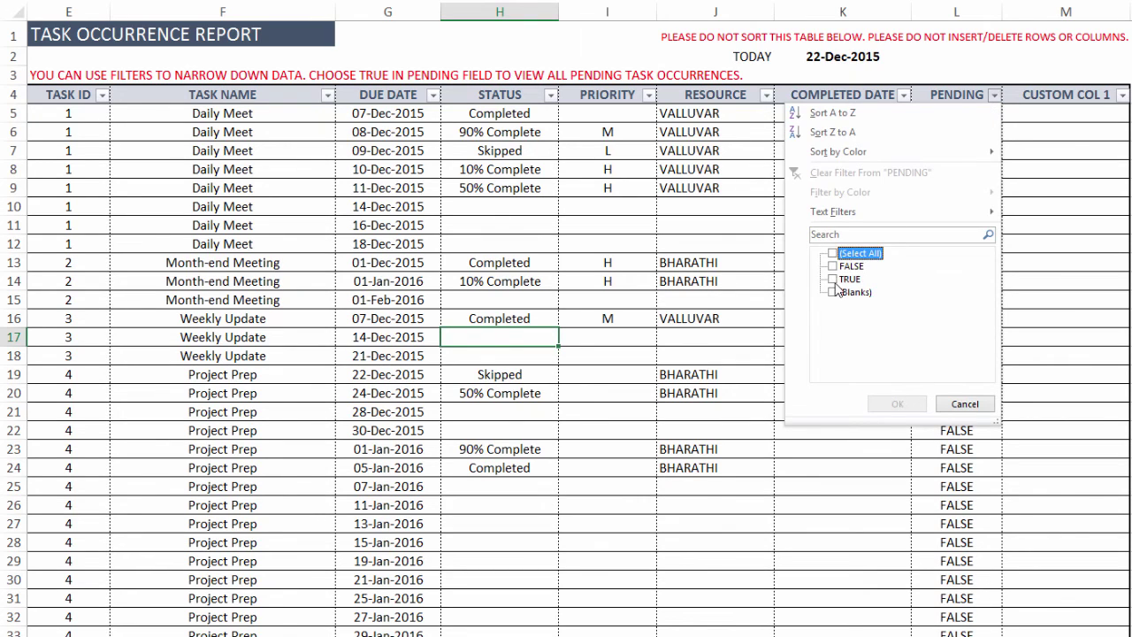
left_click(835, 280)
left_click(884, 408)
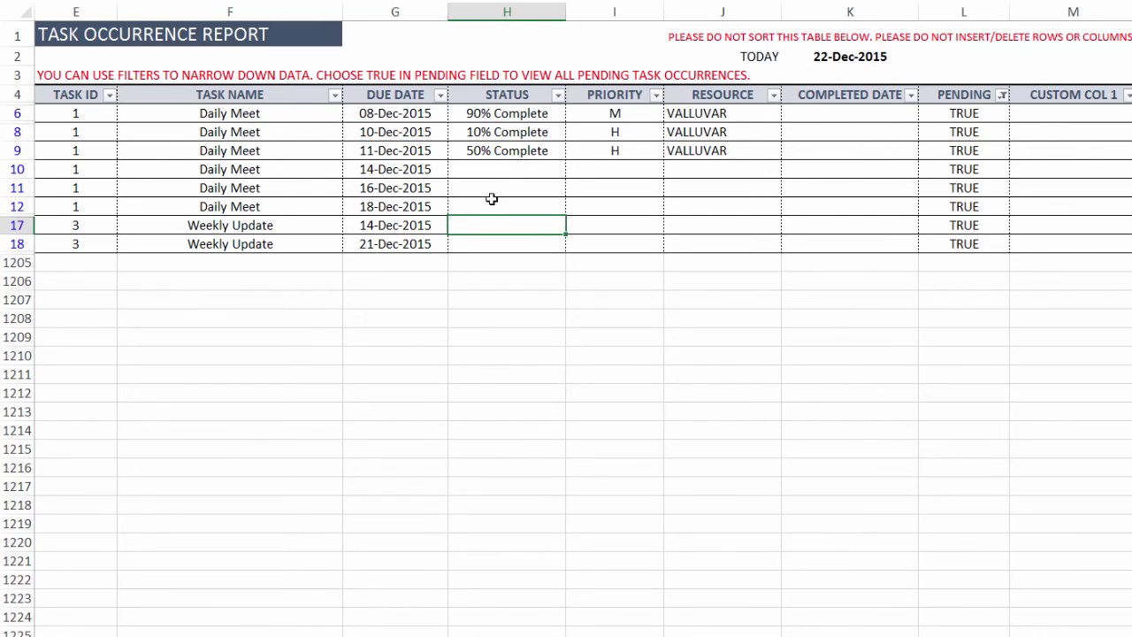
Show all PENDING values in the report again and examine the Month-end Meeting names and due dates
left_click(1002, 95)
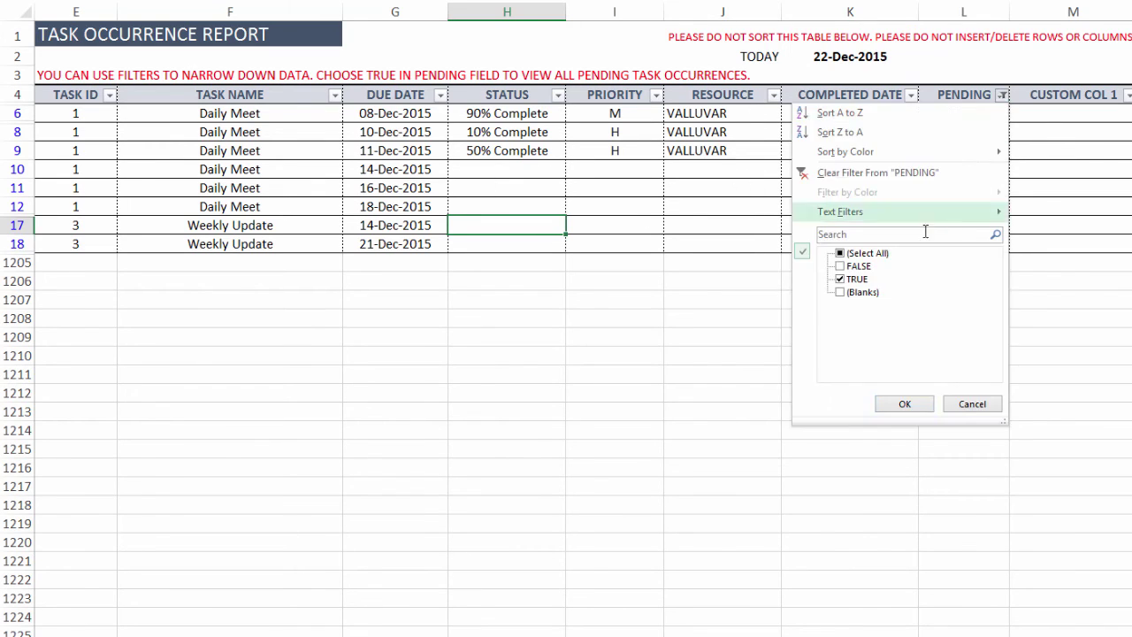
left_click(898, 404)
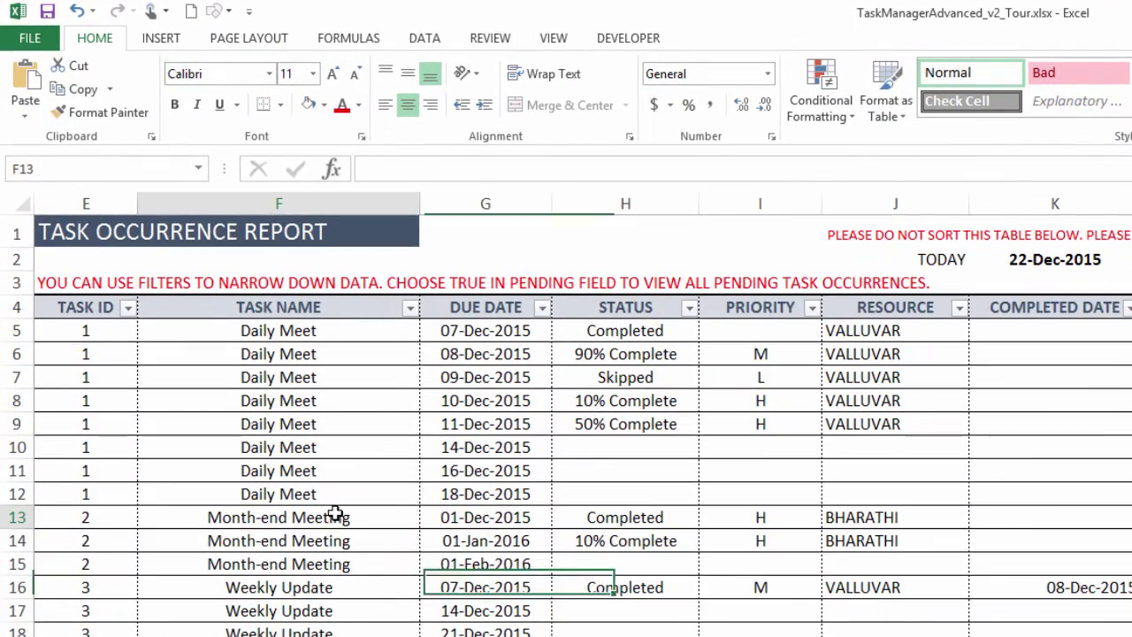
left_click_drag(194, 298, 266, 322)
left_click_drag(458, 556, 458, 556)
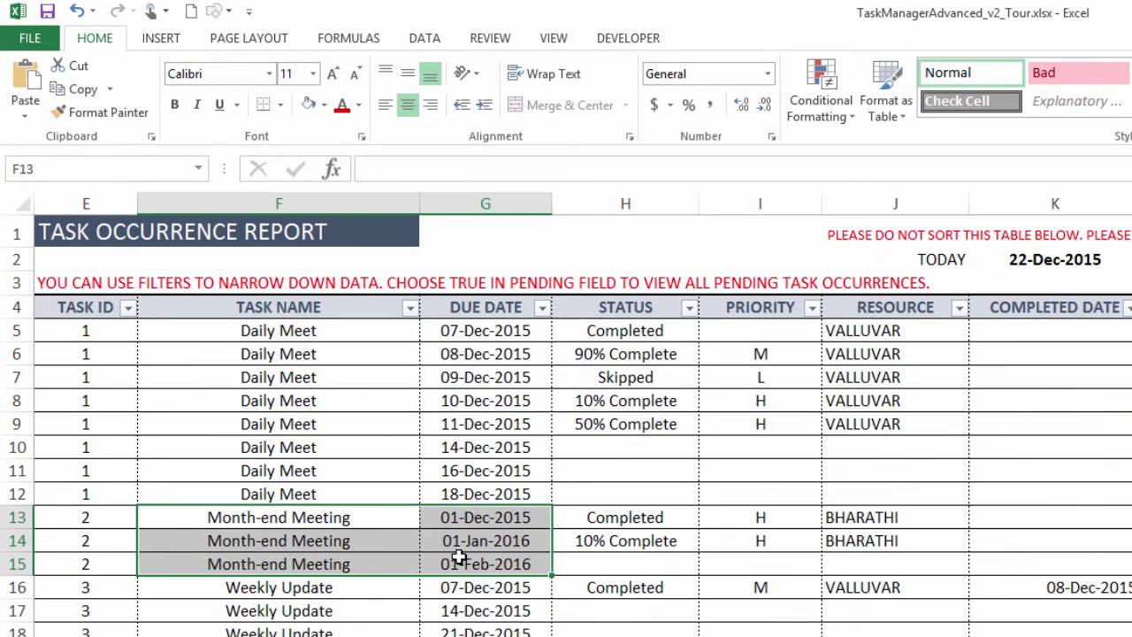
left_click(487, 518)
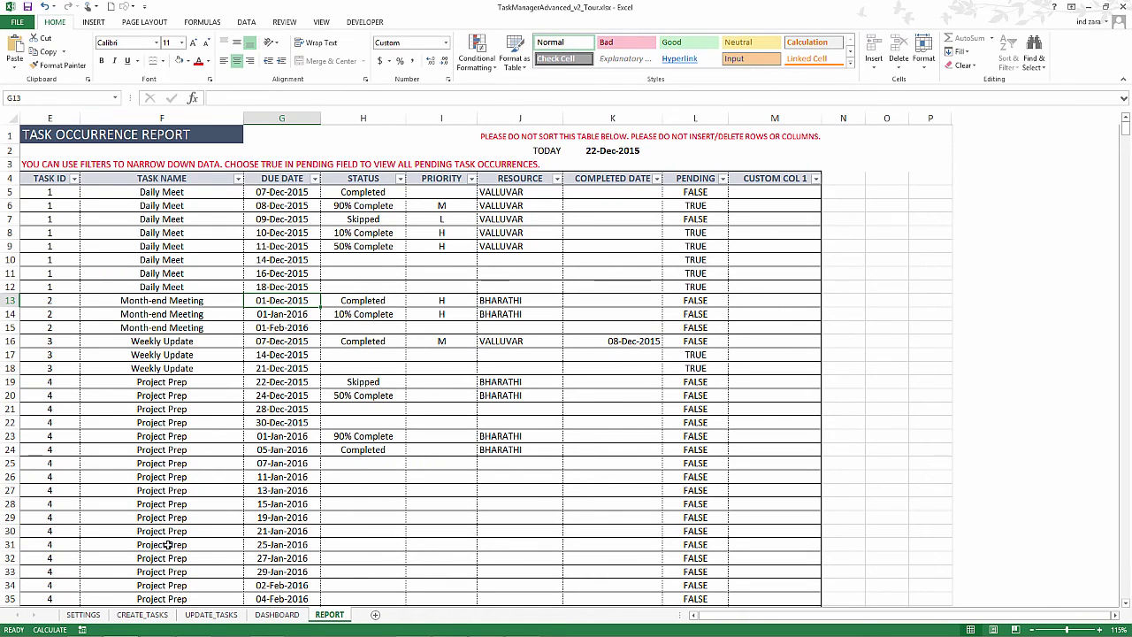
Open the SETTINGS sheet and reduce its zoom to 130% to view the settings, holidays and help sections
left_click(99, 612)
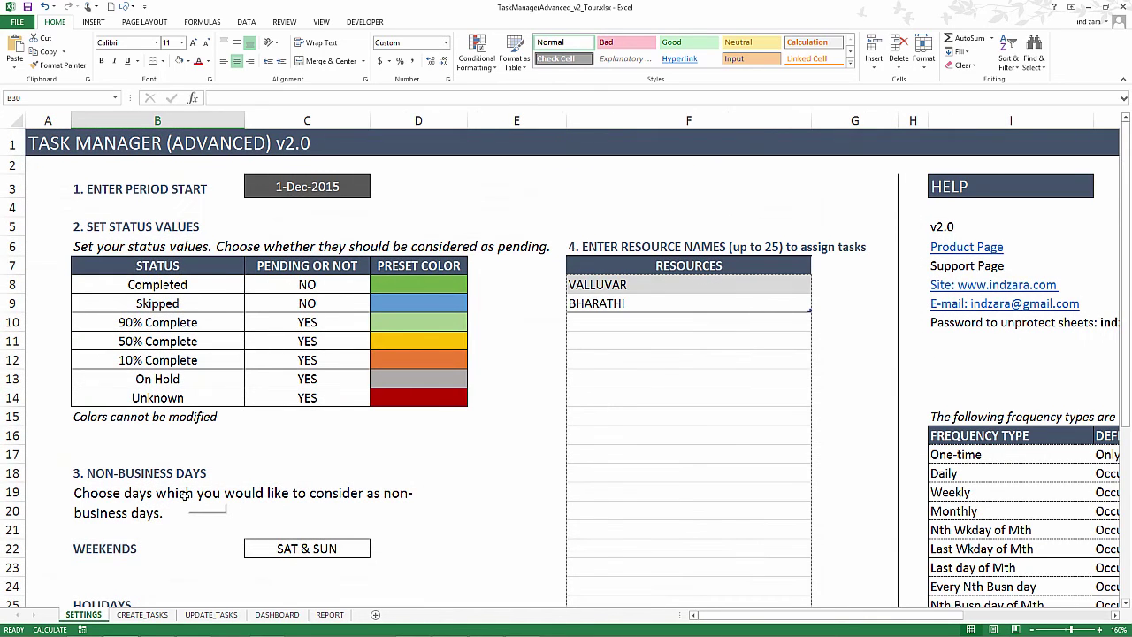
left_click(1035, 630)
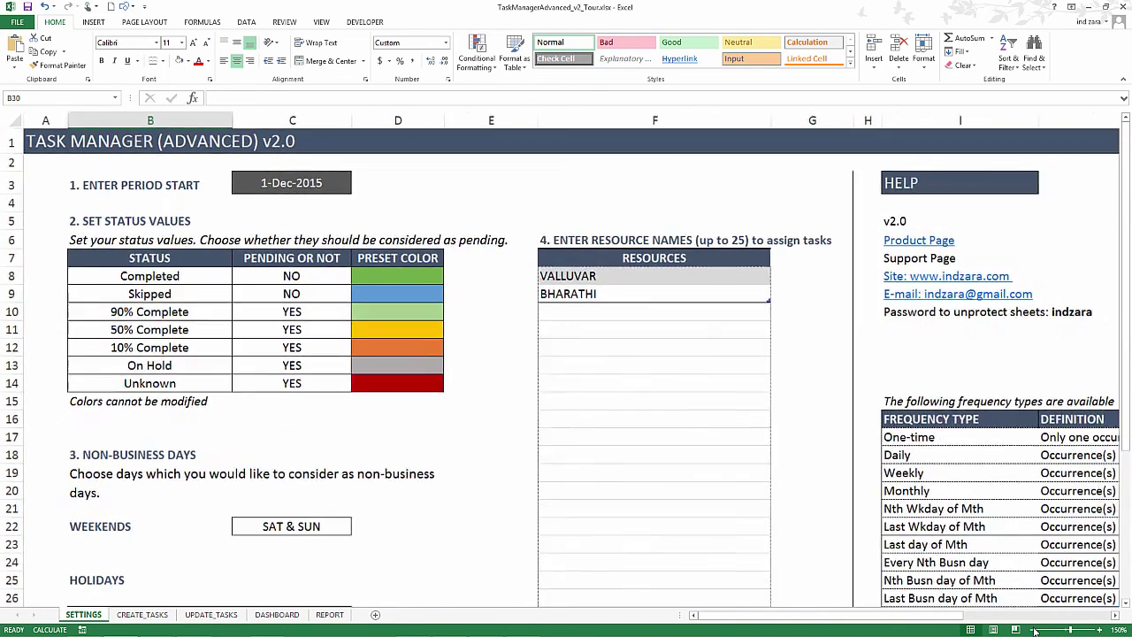
left_click(1035, 630)
left_click(1035, 630)
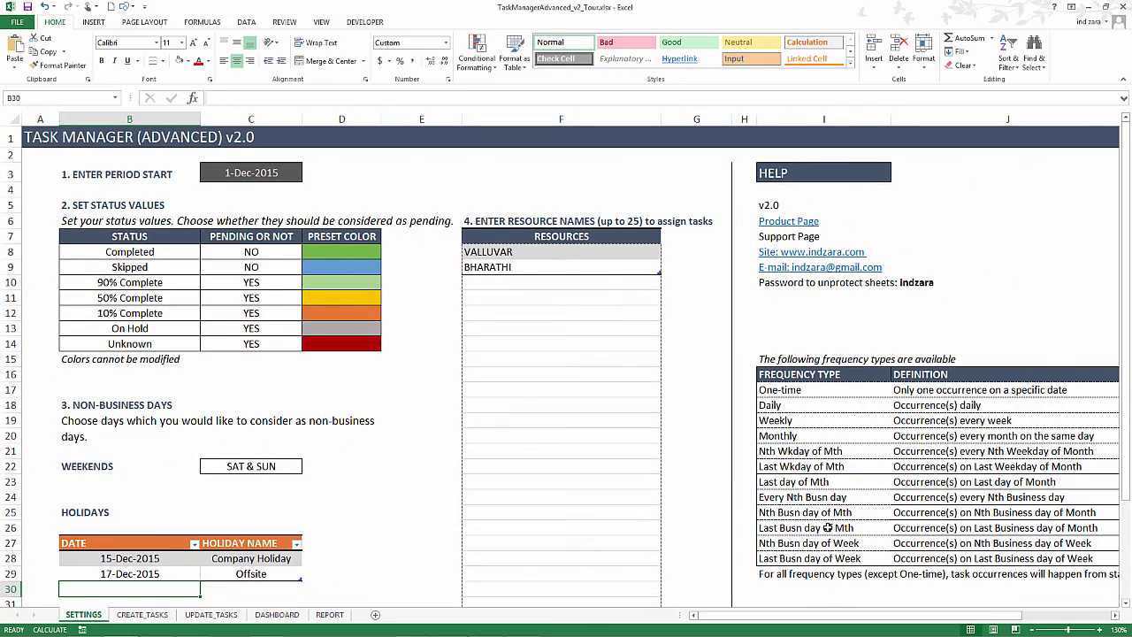